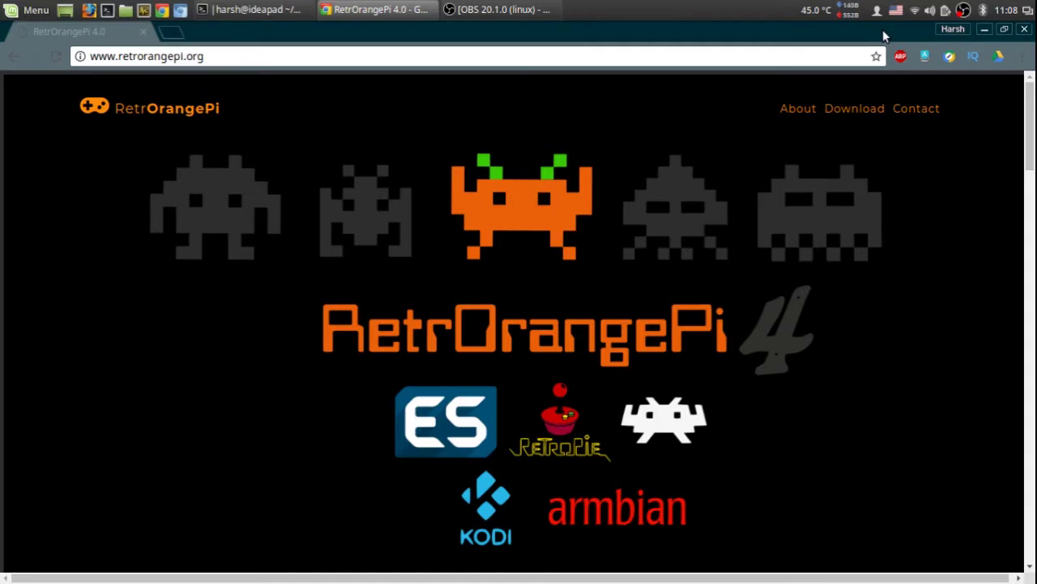
{"action": "left_click", "coordinate": [148, 58]}
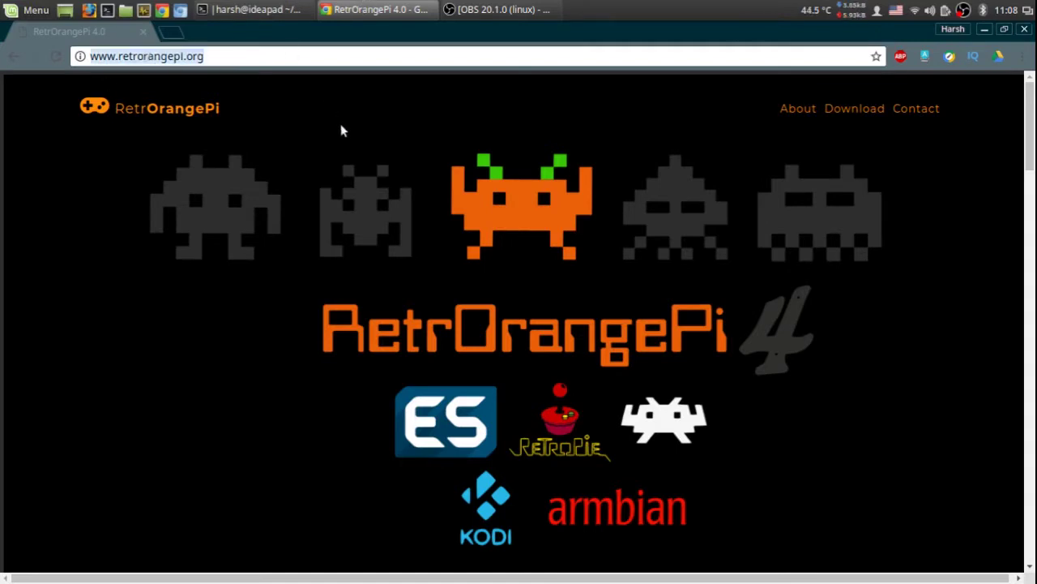
{"action": "key", "text": "End"}
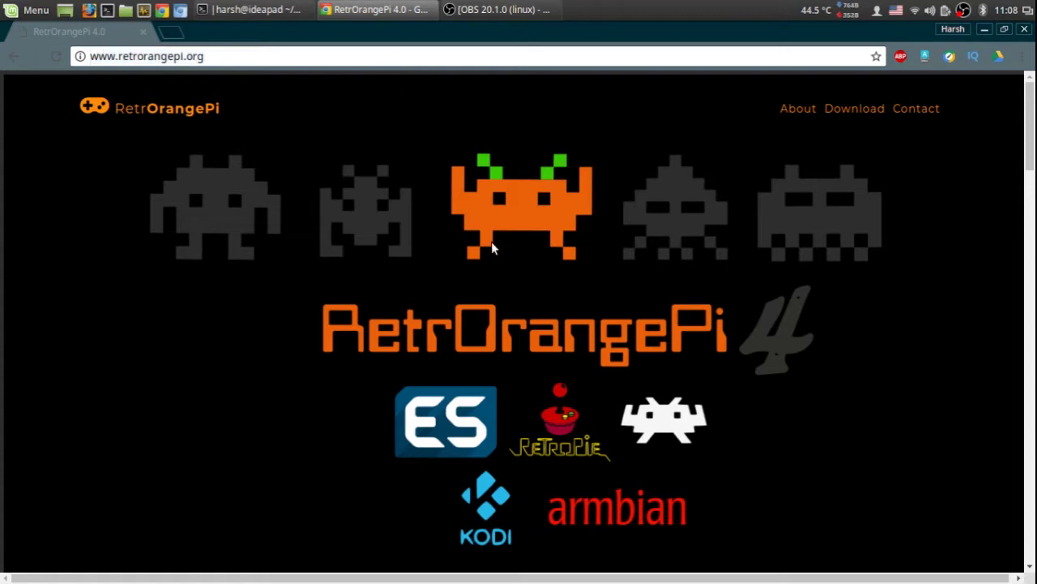
{"action": "key", "text": "Down"}
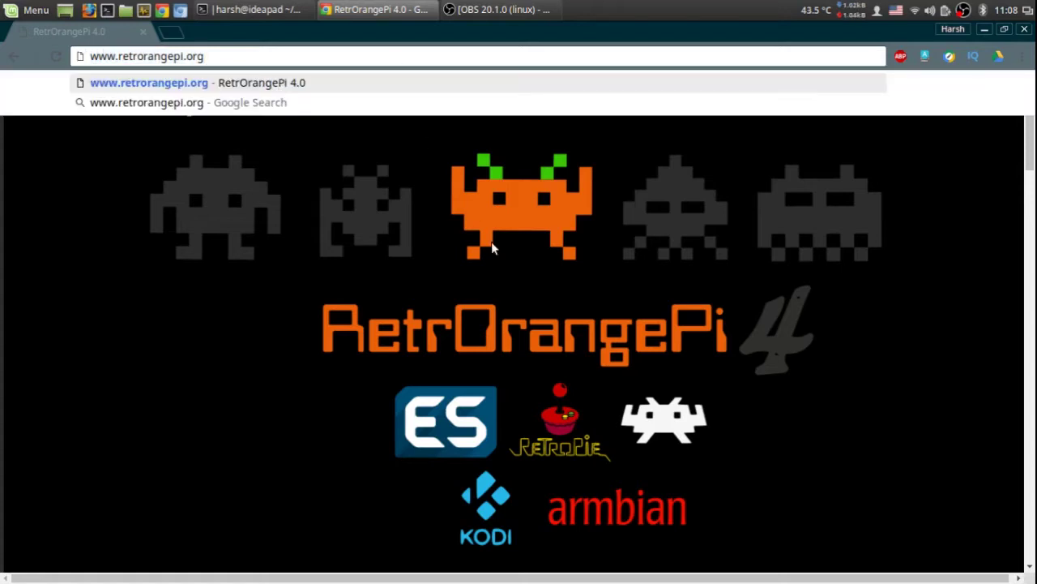
{"action": "key", "text": "Escape"}
{"action": "scroll", "coordinate": [491, 248], "scroll_direction": "down", "scroll_amount": 1}
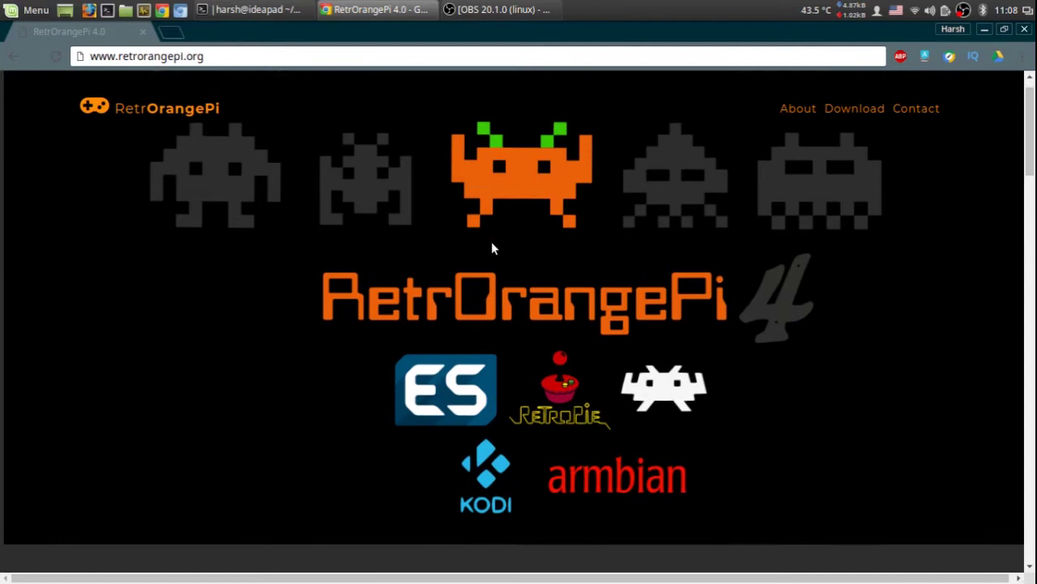
{"action": "scroll", "coordinate": [491, 247], "scroll_direction": "down", "scroll_amount": 10}
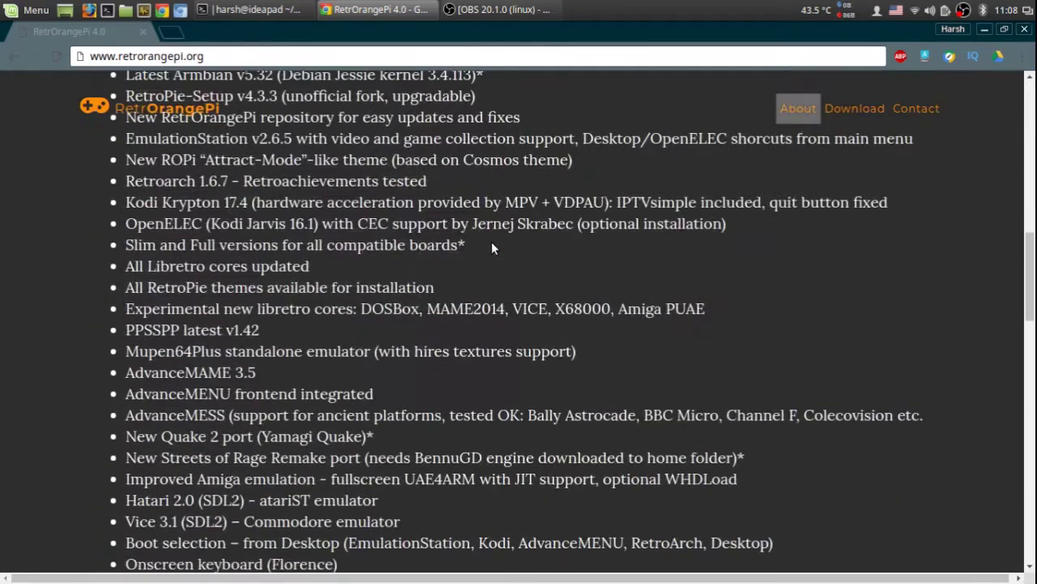
{"action": "scroll", "coordinate": [492, 242], "scroll_direction": "down", "scroll_amount": 10}
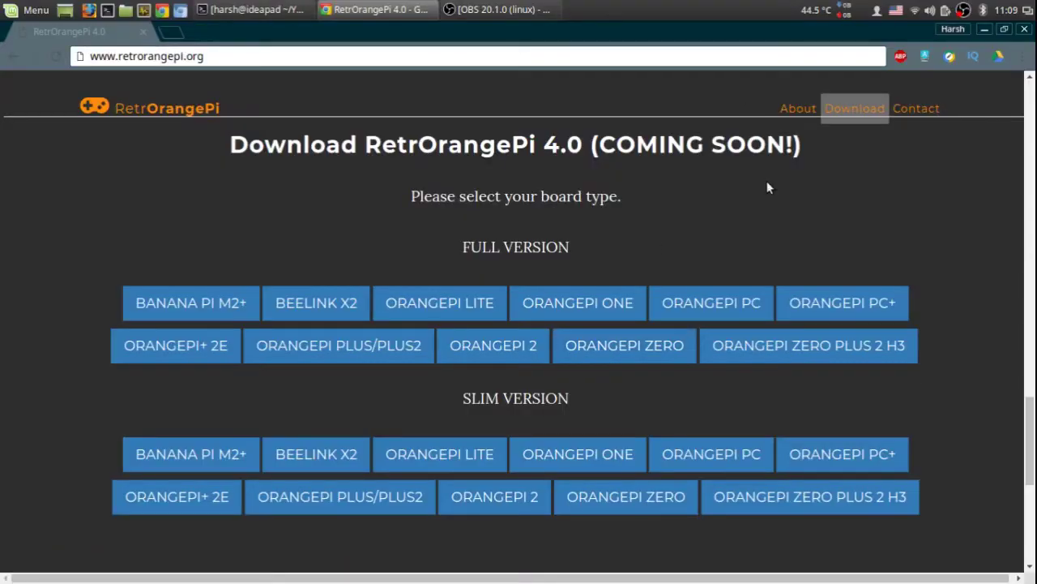
Open a terminal window and change to the Downloads directory
{"action": "key", "text": "ctrl+alt+t"}
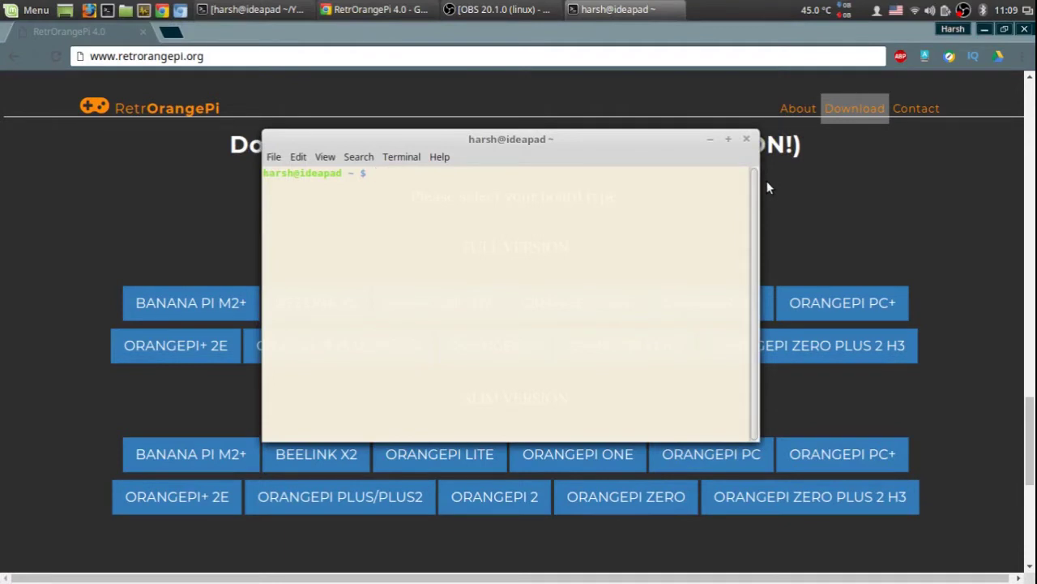
{"action": "type", "text": "cd Down"}
{"action": "key", "text": "Tab"}
{"action": "key", "text": "Return"}
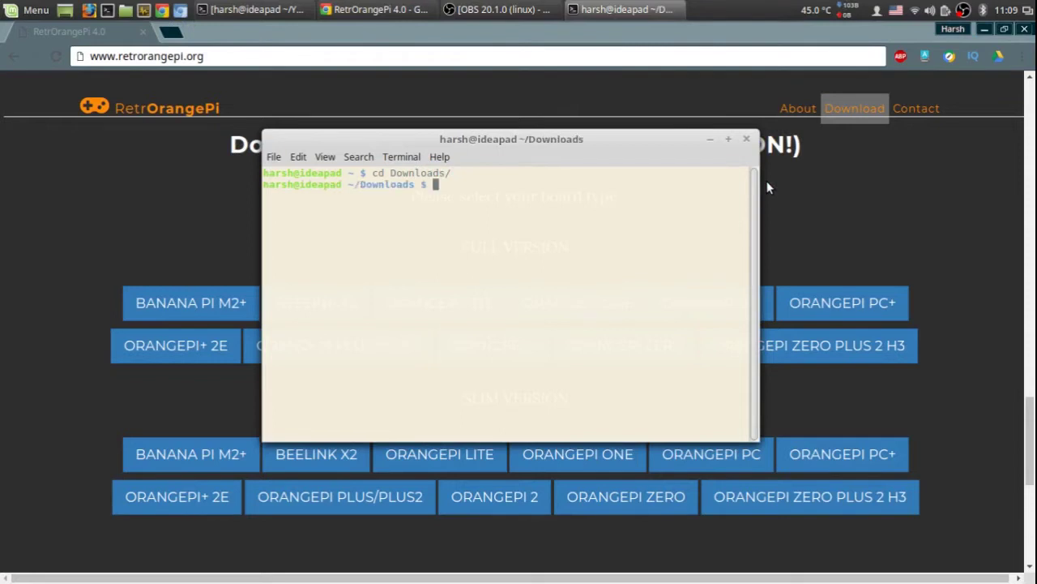
Try to write RetrOrangePi-3.0.1.Orangepizero.img to /dev/mmcblk0 using dd with bs=1M and conv=fsync
{"action": "type", "text": "dd"}
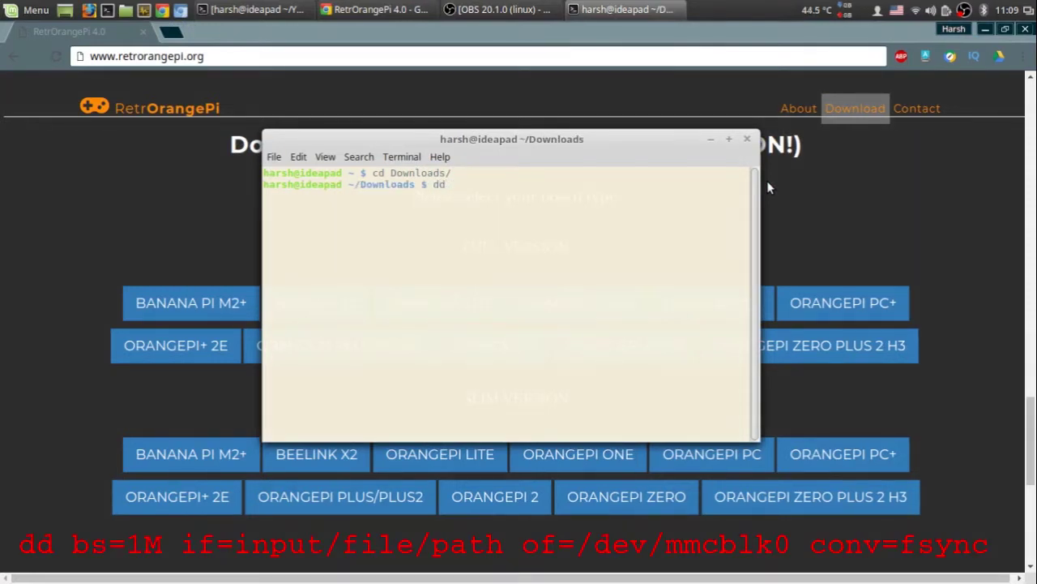
{"action": "type", "text": " bs=1M if=retr"}
{"action": "key", "text": "BackSpace"}
{"action": "key", "text": "BackSpace"}
{"action": "key", "text": "BackSpace"}
{"action": "key", "text": "BackSpace"}
{"action": "type", "text": "Retr"}
{"action": "key", "text": "Tab"}
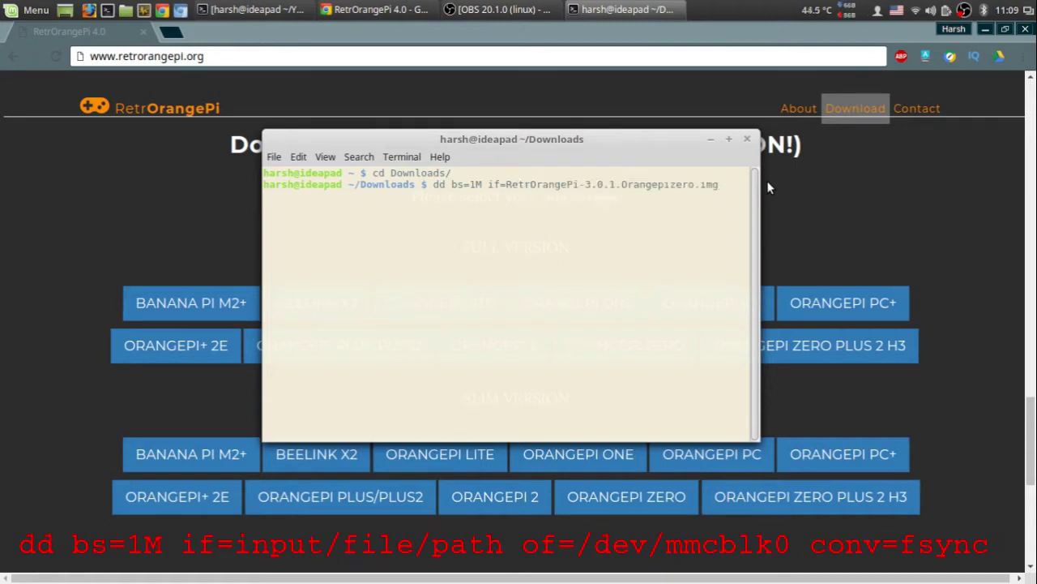
{"action": "type", "text": "of=/dev/mmcblk0 co"}
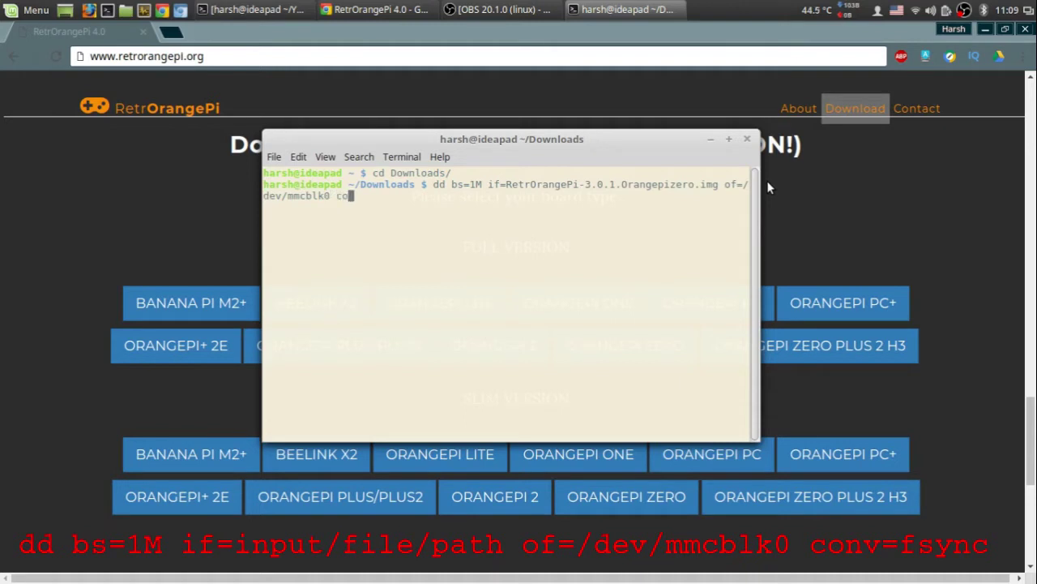
{"action": "type", "text": "nv=fsync"}
{"action": "key", "text": "Return"}
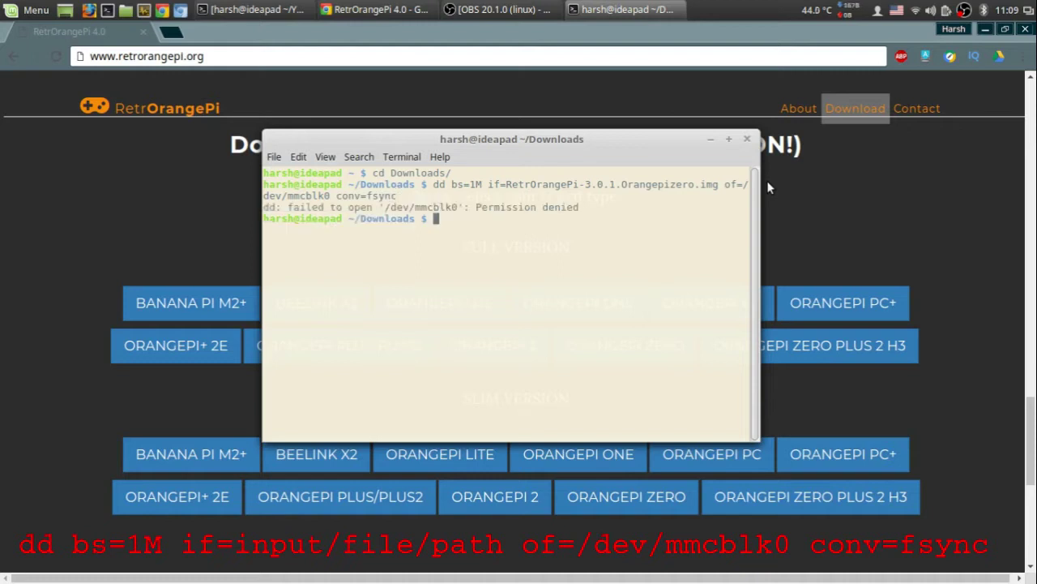
Rerun the same dd image-writing command with sudo and enter the account password
{"action": "key", "text": "Up"}
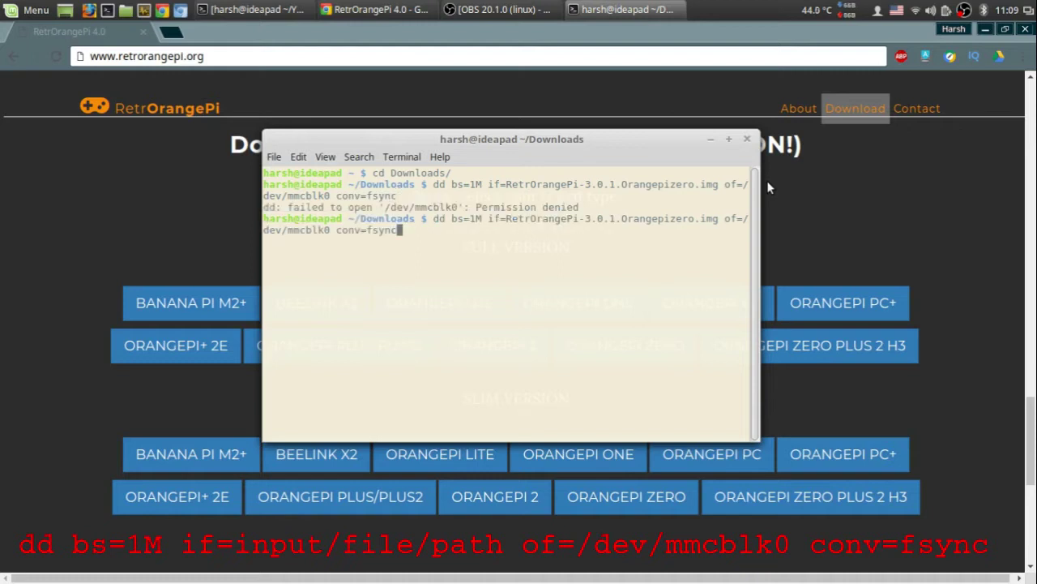
{"action": "key", "text": "Home"}
{"action": "type", "text": "sudo"}
{"action": "key", "text": "Return"}
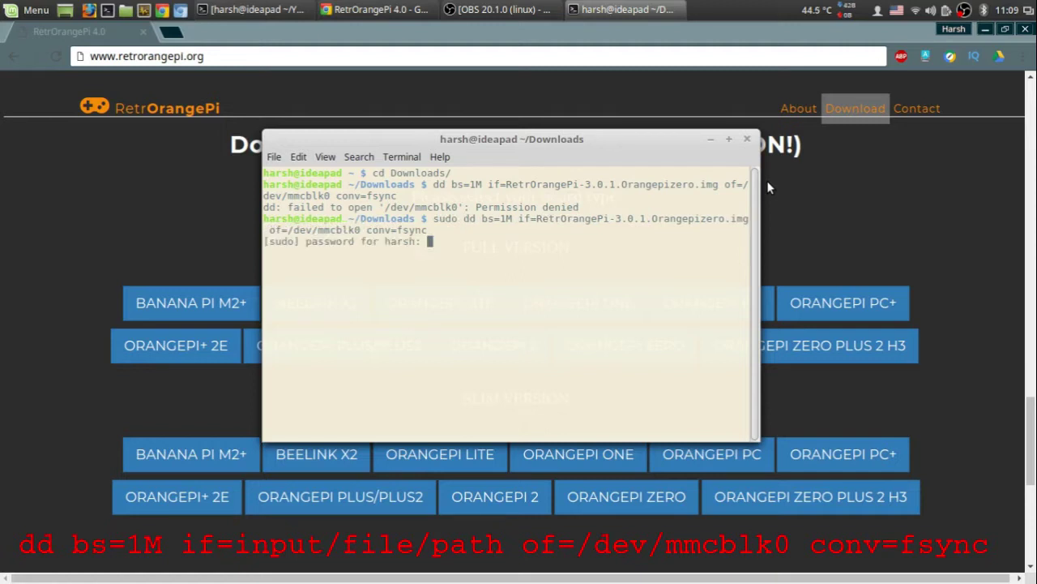
{"action": "key", "text": "Return"}
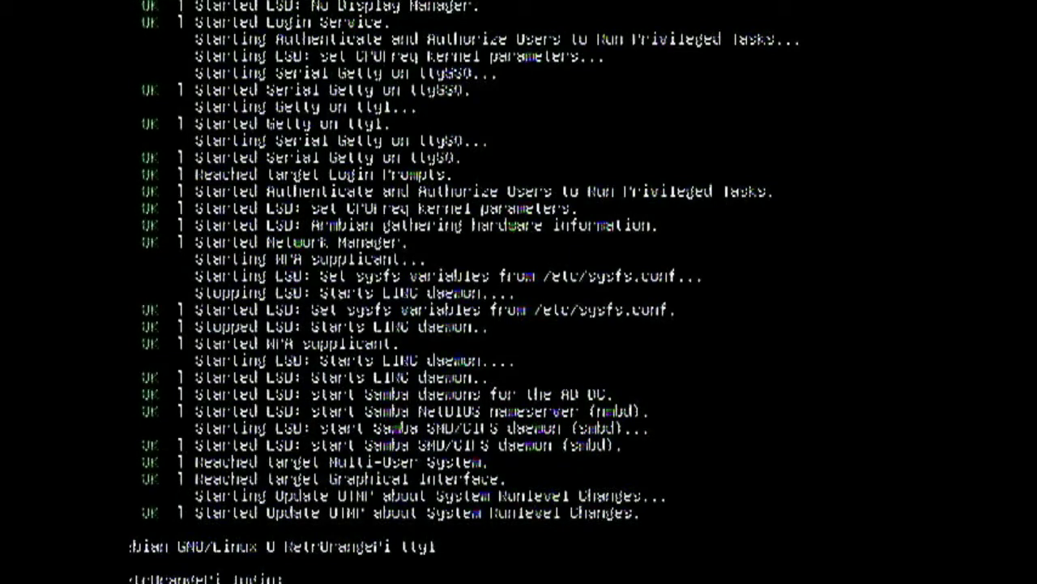
Log in to the RetrOrangePi console as root and enter the root password
{"action": "type", "text": "oot"}
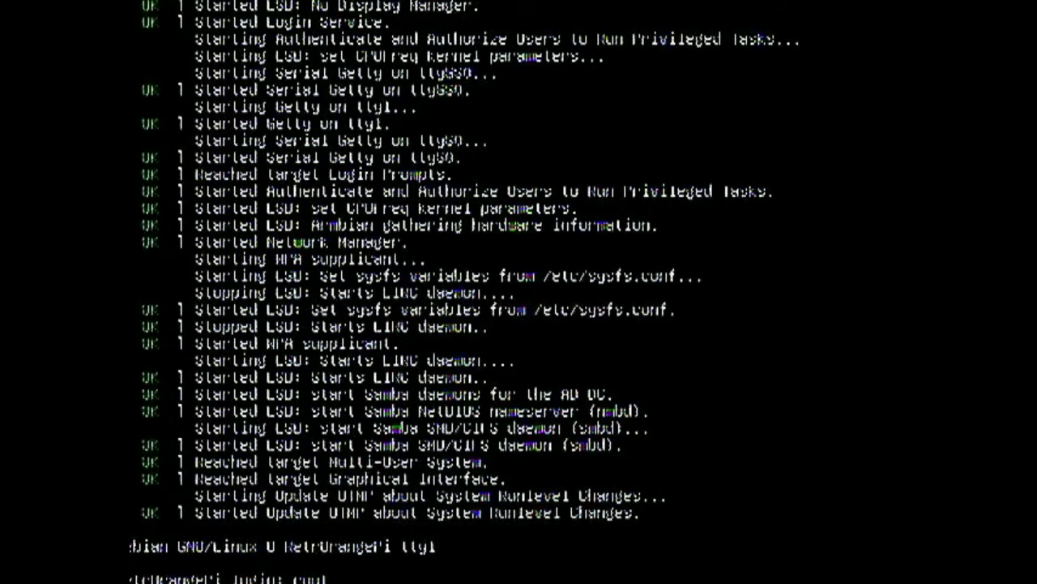
{"action": "key", "text": "Return"}
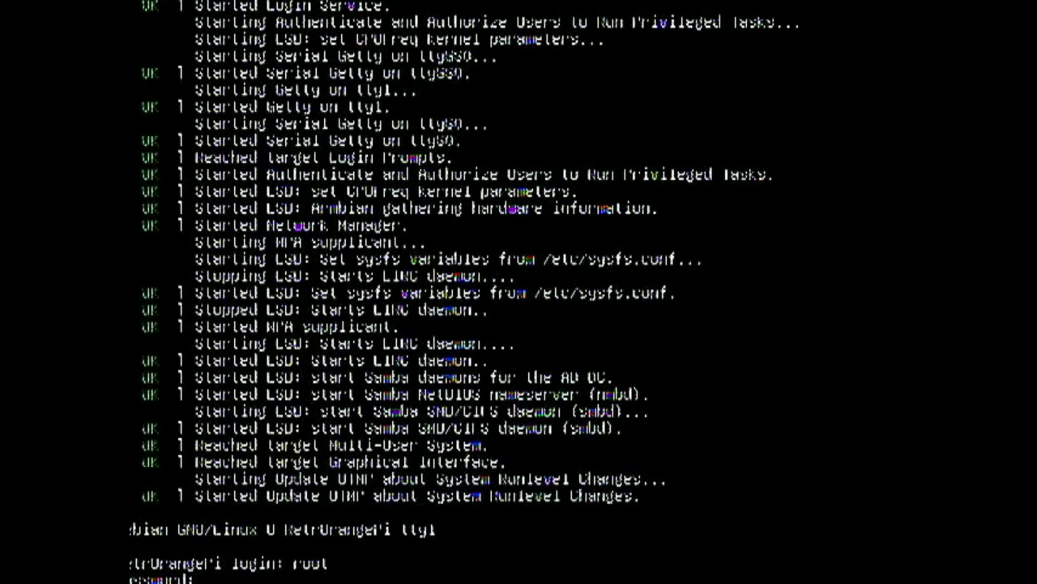
{"action": "key", "text": "Return"}
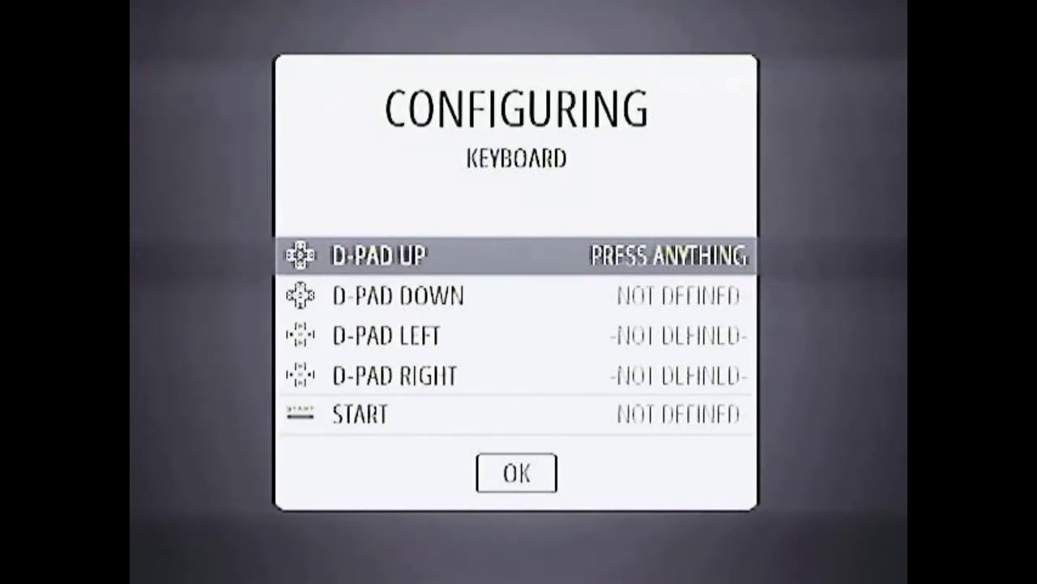
Map the D-pad up, down, left and right controls to the matching keyboard arrow keys
{"action": "key", "text": "Up"}
{"action": "key", "text": "Down"}
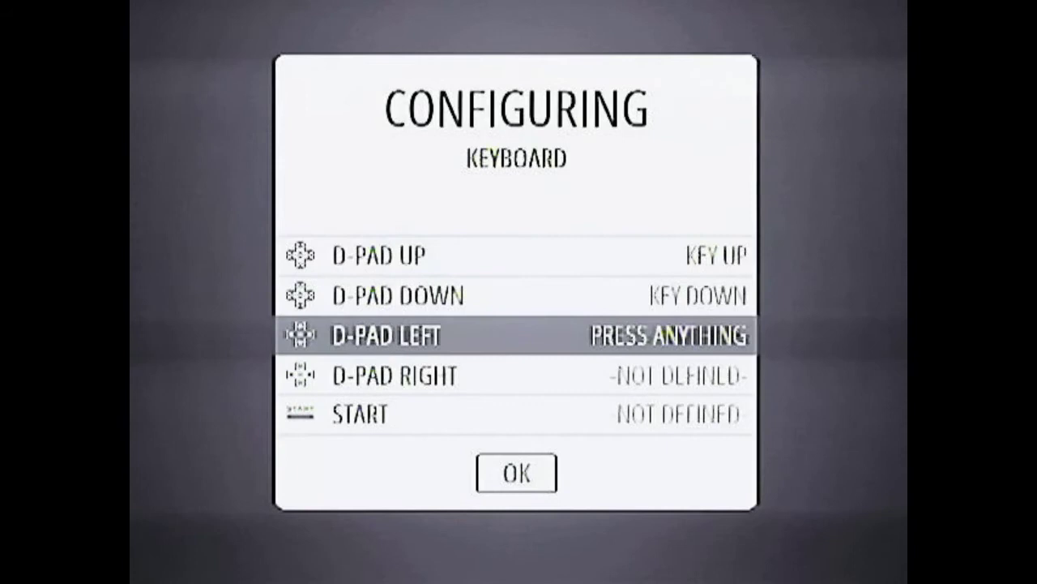
{"action": "key", "text": "Left"}
{"action": "key", "text": "Right"}
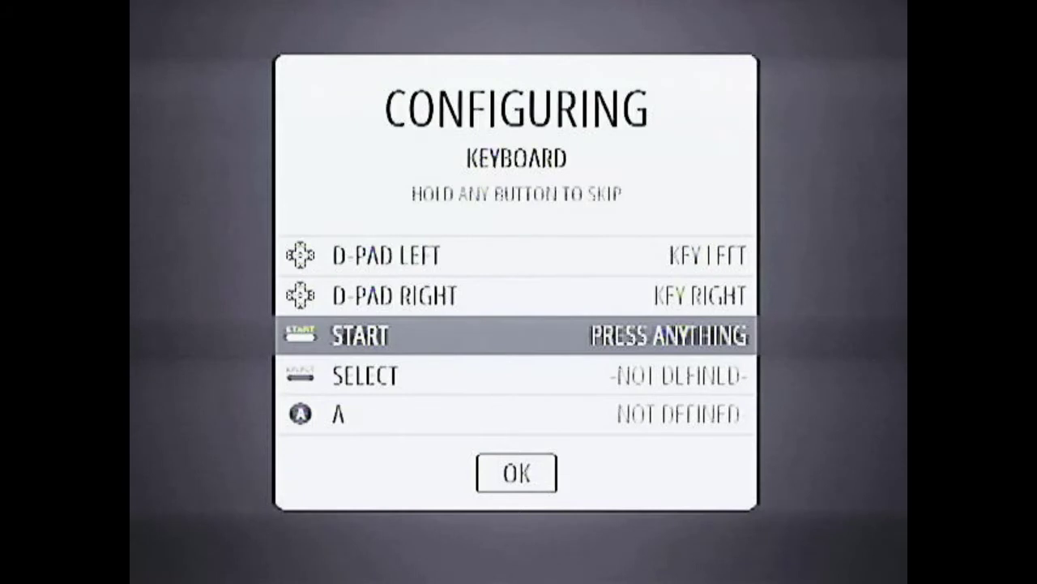
Map Start to Return, Select to Right Shift, A to A, B to Z, X to X and Y to S
{"action": "key", "text": "Return"}
{"action": "key", "text": "shift"}
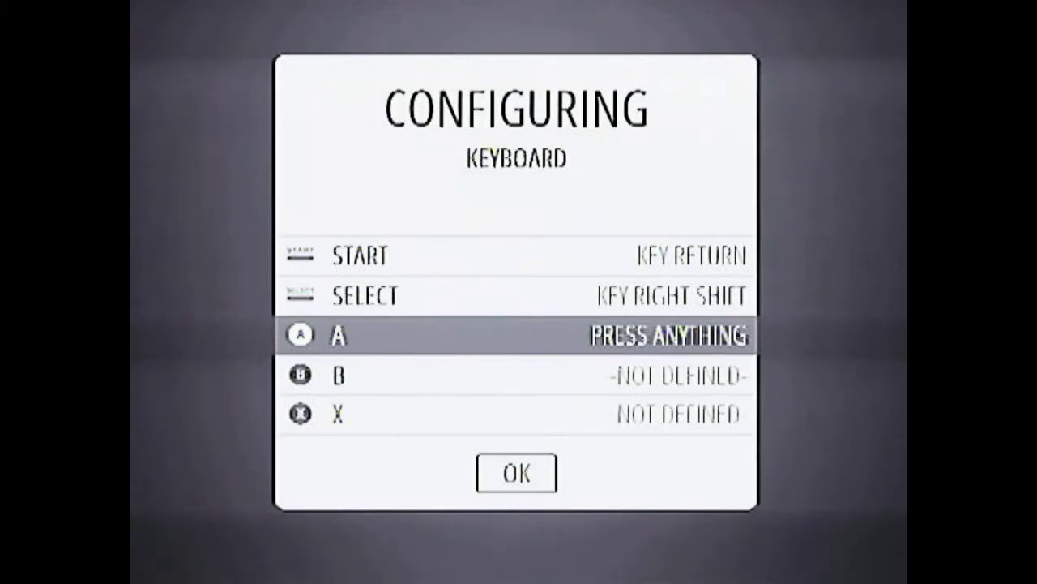
{"action": "key", "text": "a"}
{"action": "key", "text": "z"}
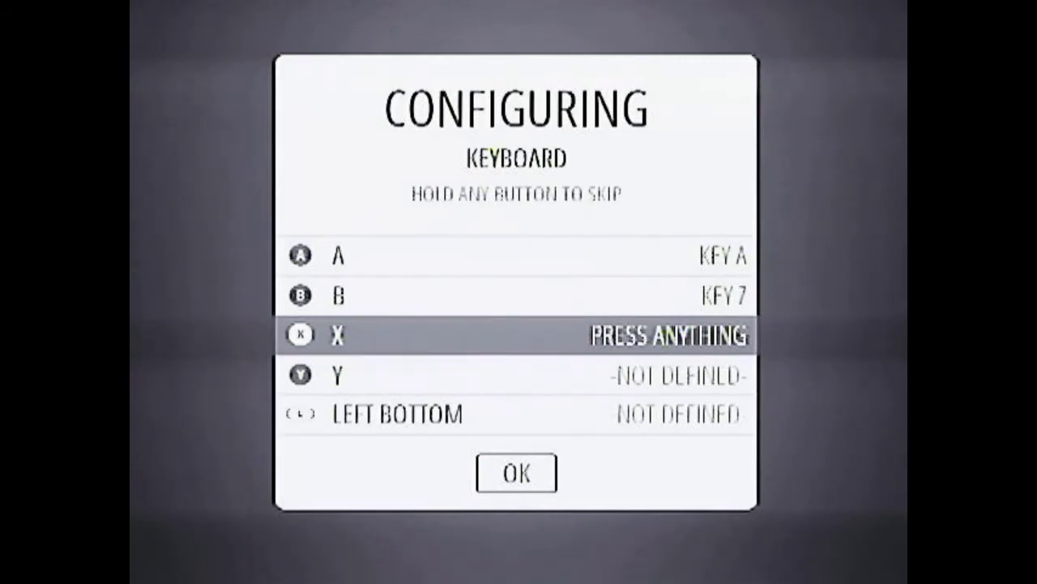
{"action": "key", "text": "x"}
{"action": "key", "text": "s"}
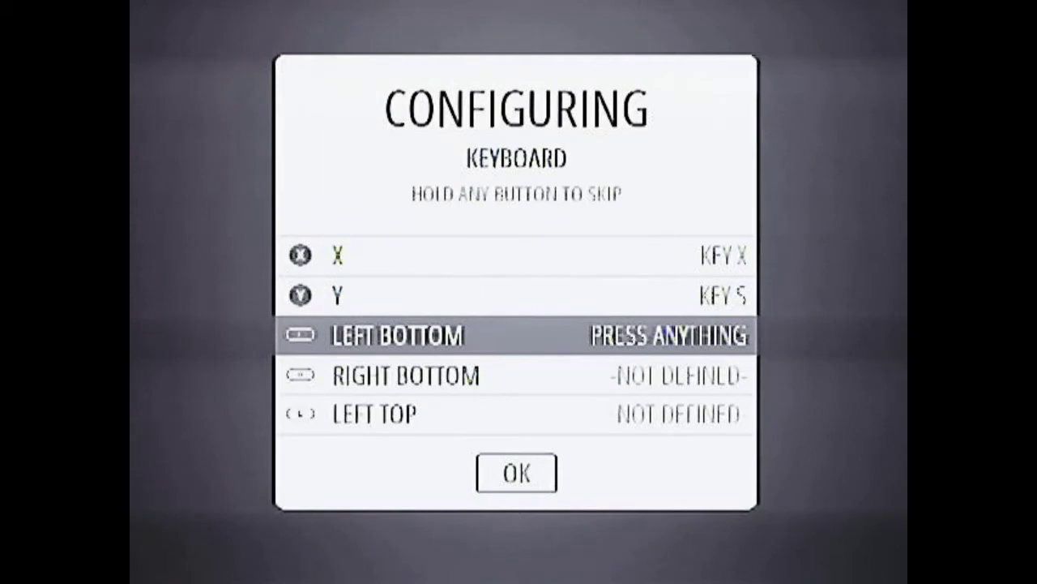
Skip all remaining shoulder, thumb and analog controls, leaving them undefined, and accept the keyboard configuration
{"action": "key", "text": "Return"}
{"action": "key", "text": "Return"}
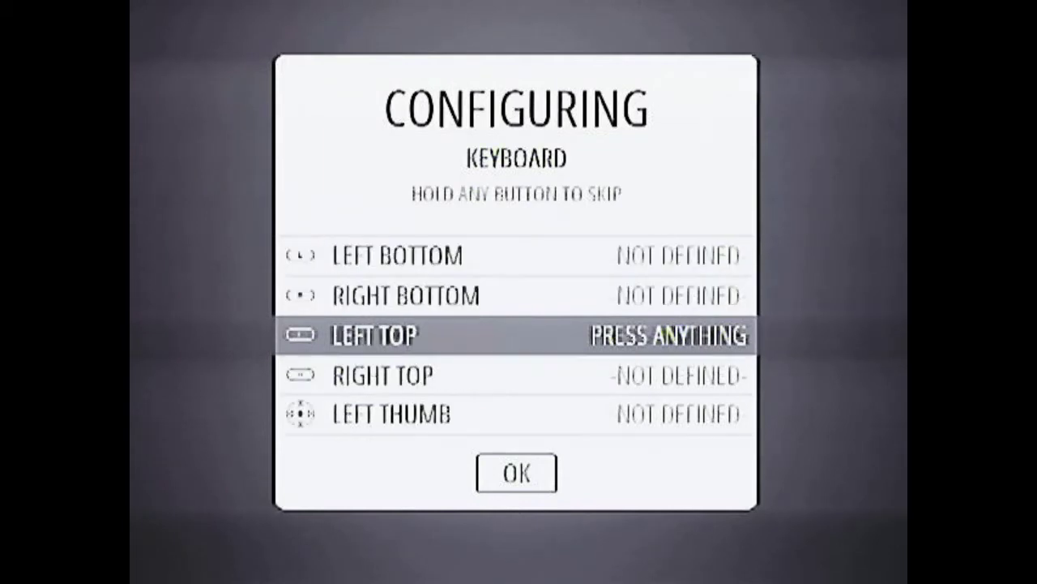
{"action": "key", "text": "Return"}
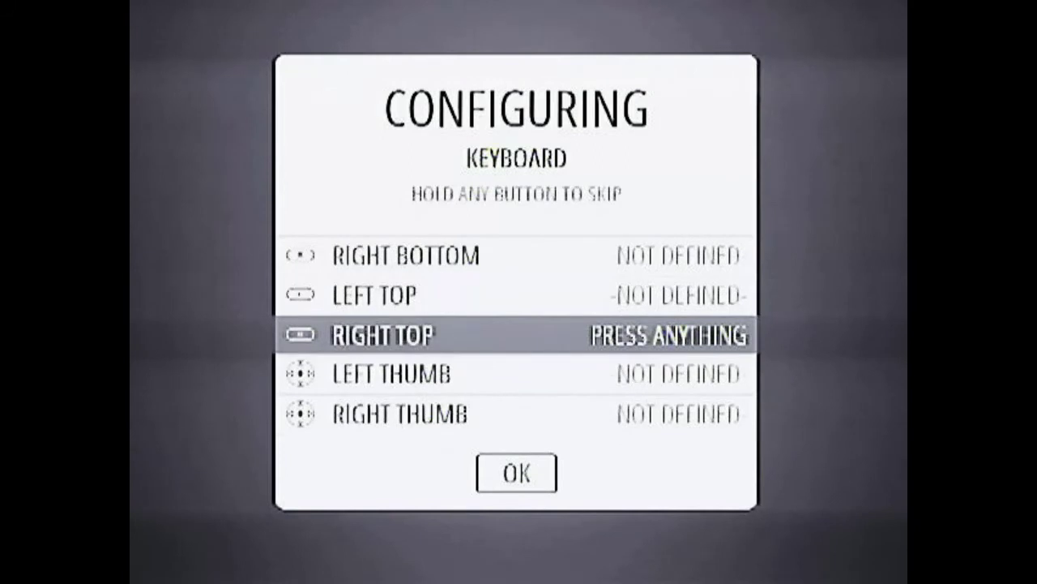
{"action": "key", "text": "Return"}
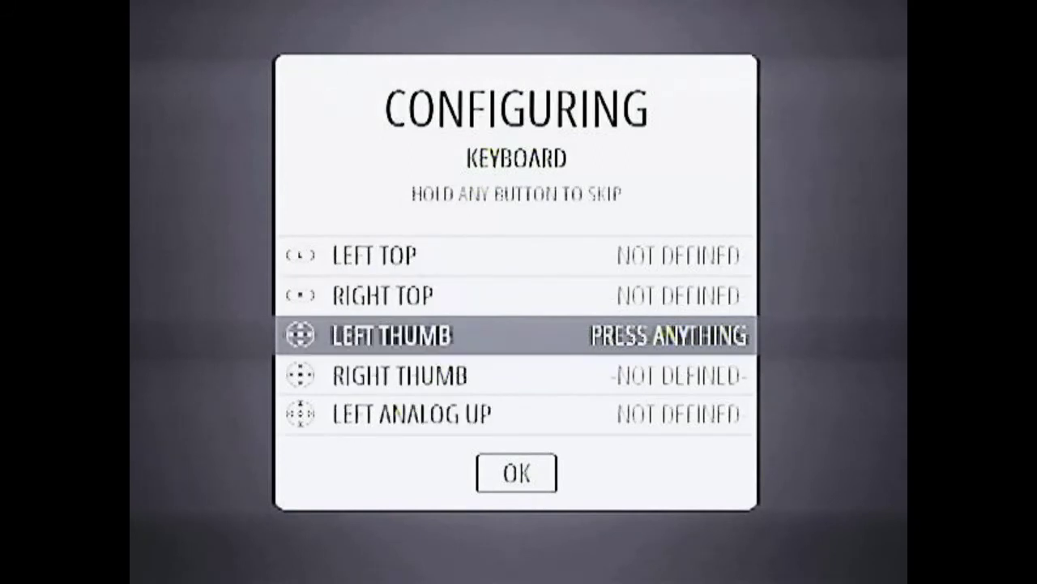
{"action": "key", "text": "Return"}
{"action": "key", "text": "Return"}
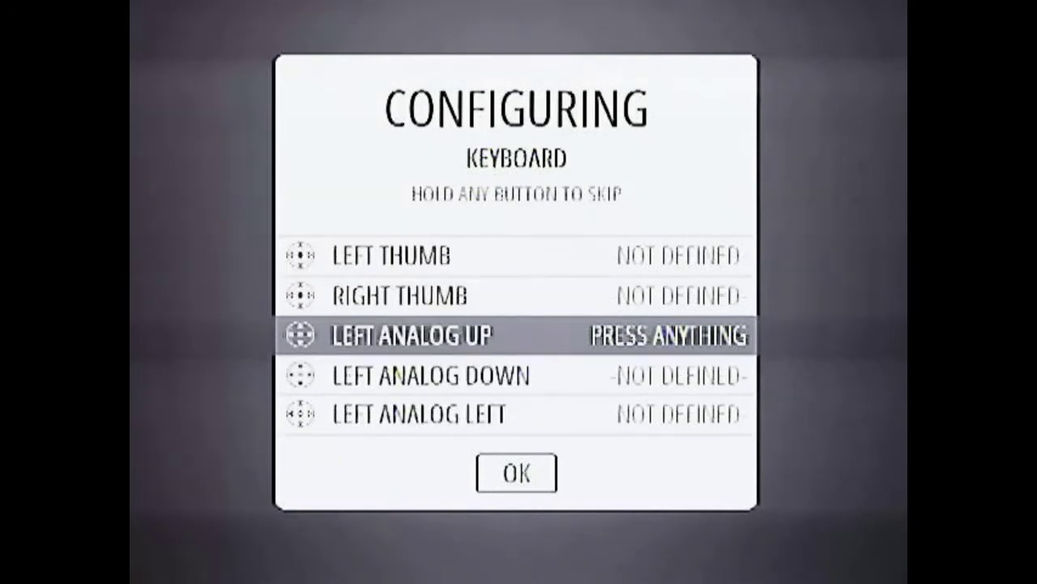
{"action": "key", "text": "Return"}
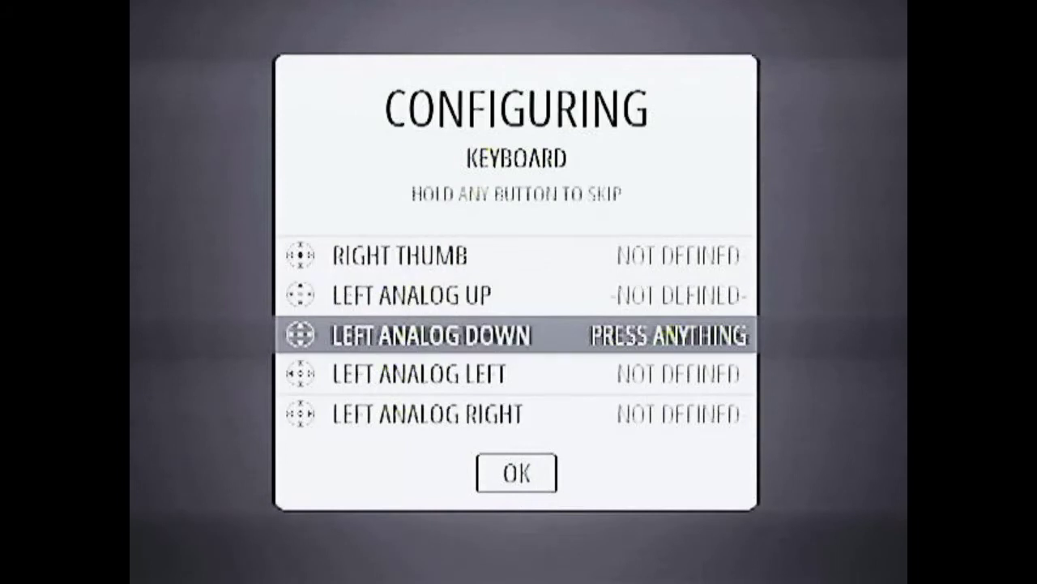
{"action": "key", "text": "Return"}
{"action": "key", "text": "Return"}
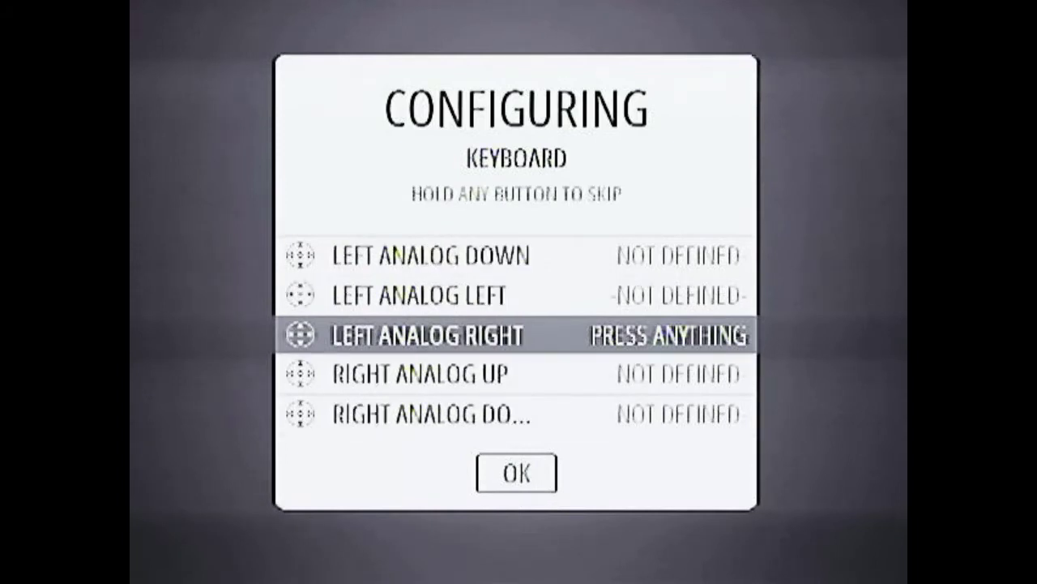
{"action": "key", "text": "Return"}
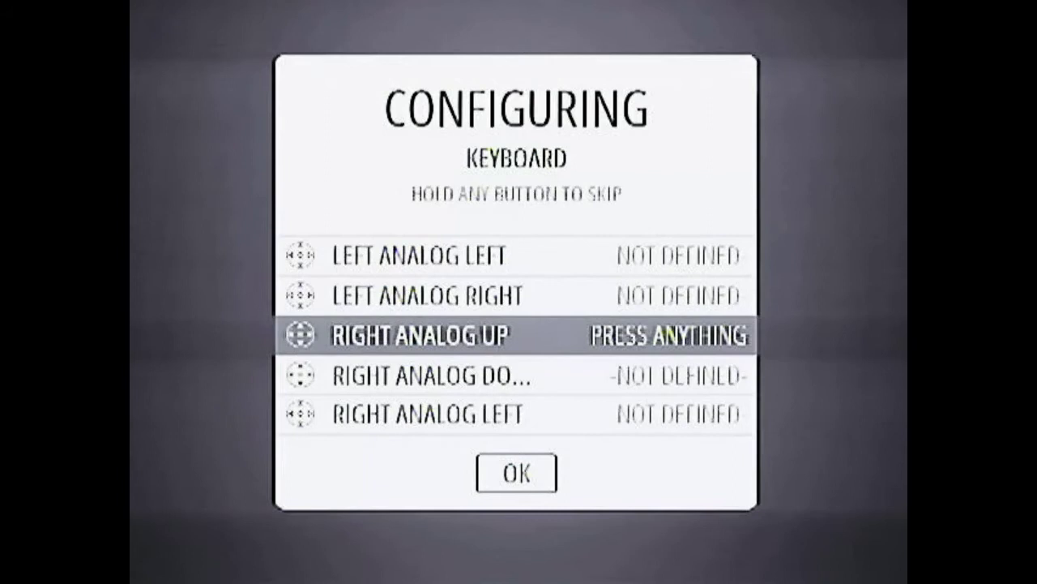
{"action": "key", "text": "Return"}
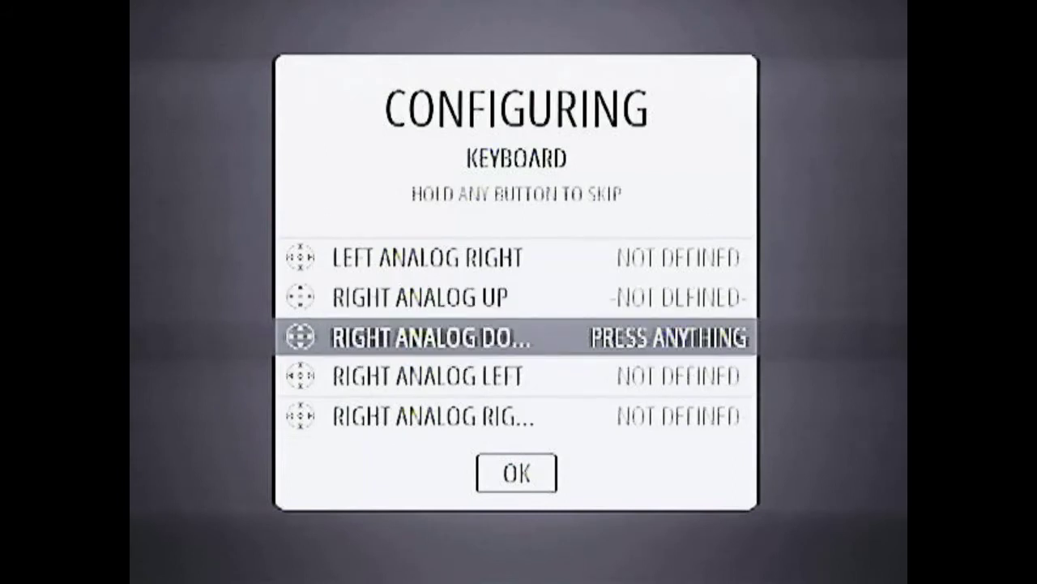
{"action": "key", "text": "Return"}
{"action": "key", "text": "Return"}
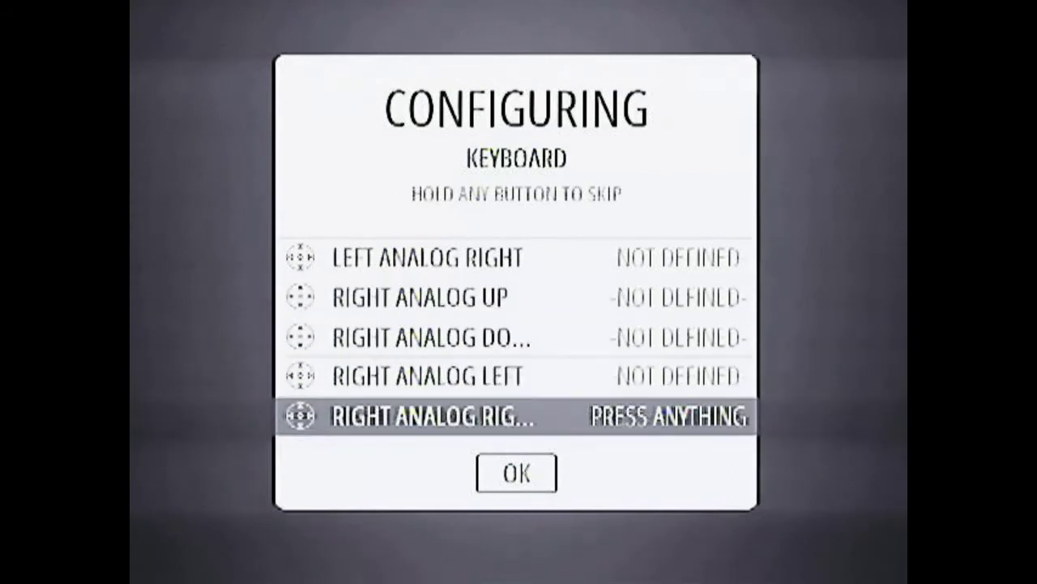
{"action": "key", "text": "Return"}
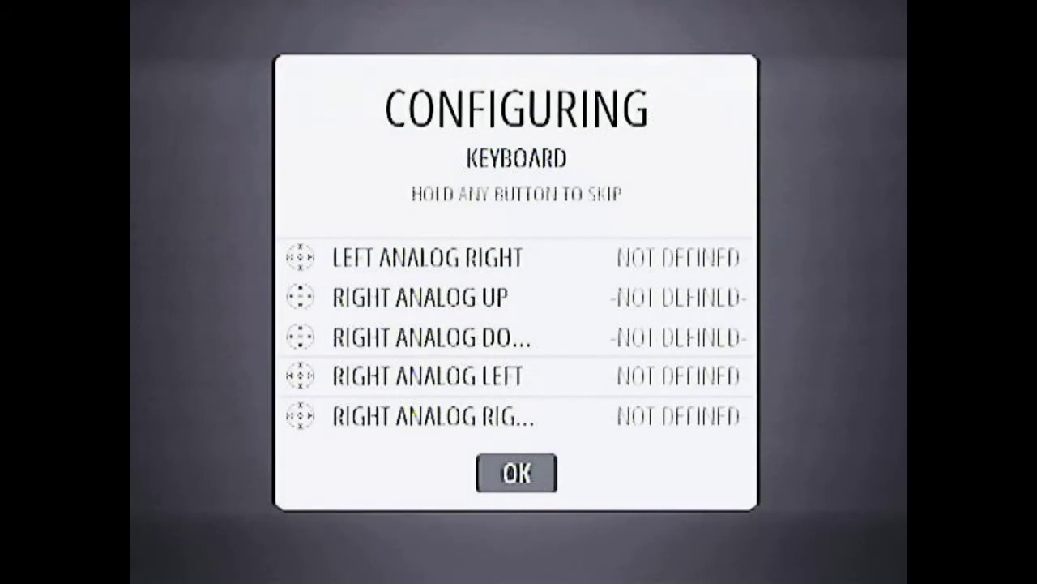
{"action": "key", "text": "Return"}
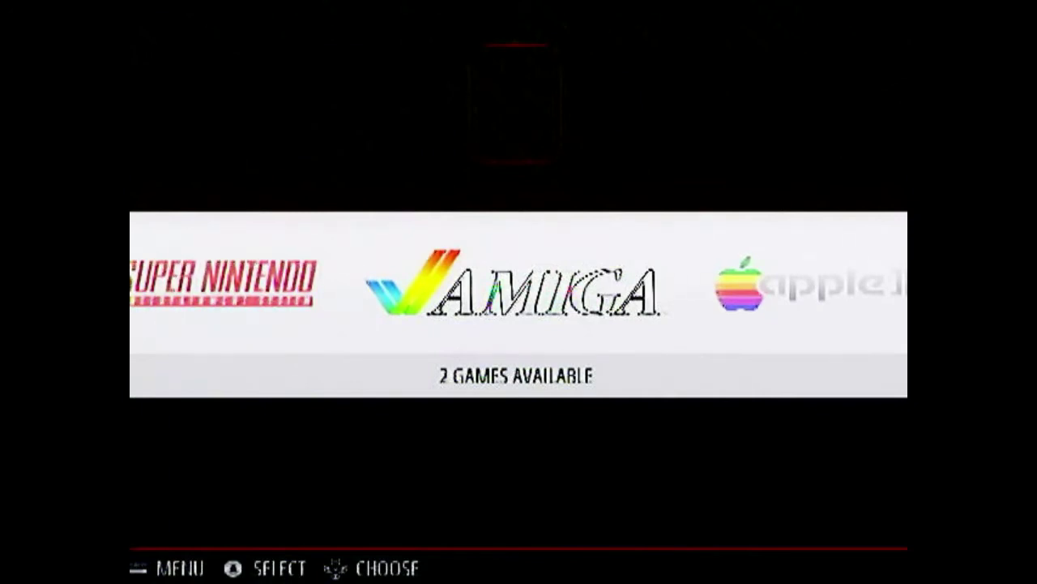
Browse from Amiga to the Apple II system in the game system carousel
{"action": "key", "text": "Right"}
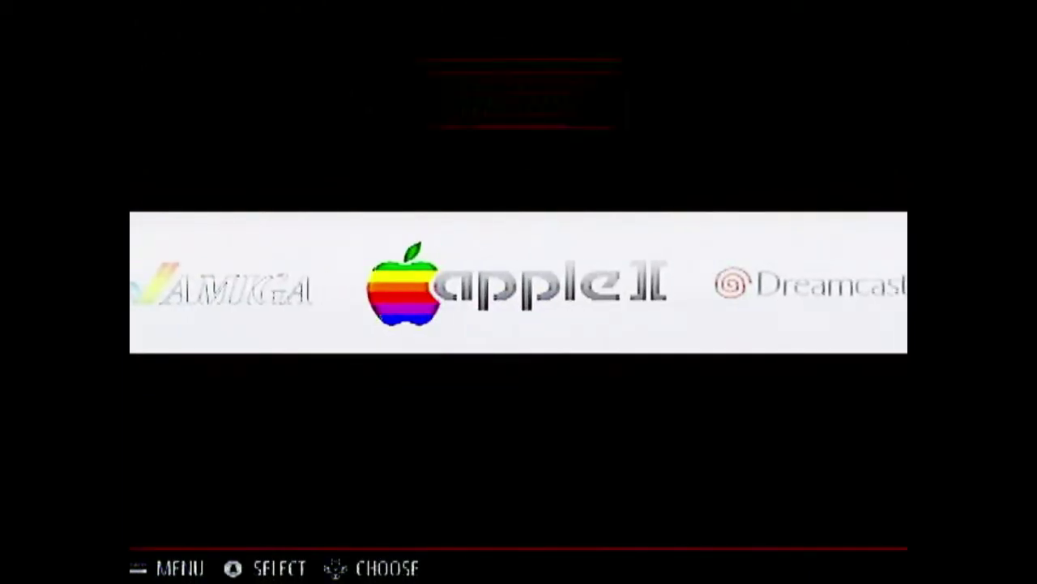
Browse the game system carousel to RetroPie and open its list of configuration tools
{"action": "key", "text": "Right"}
{"action": "key", "text": "Right"}
{"action": "key", "text": "Right"}
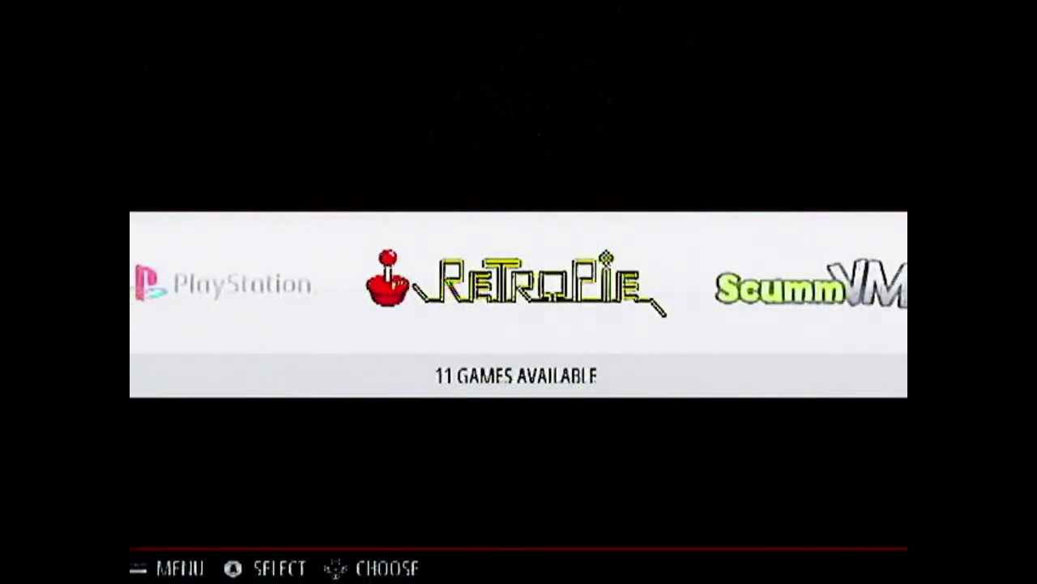
{"action": "key", "text": "Return"}
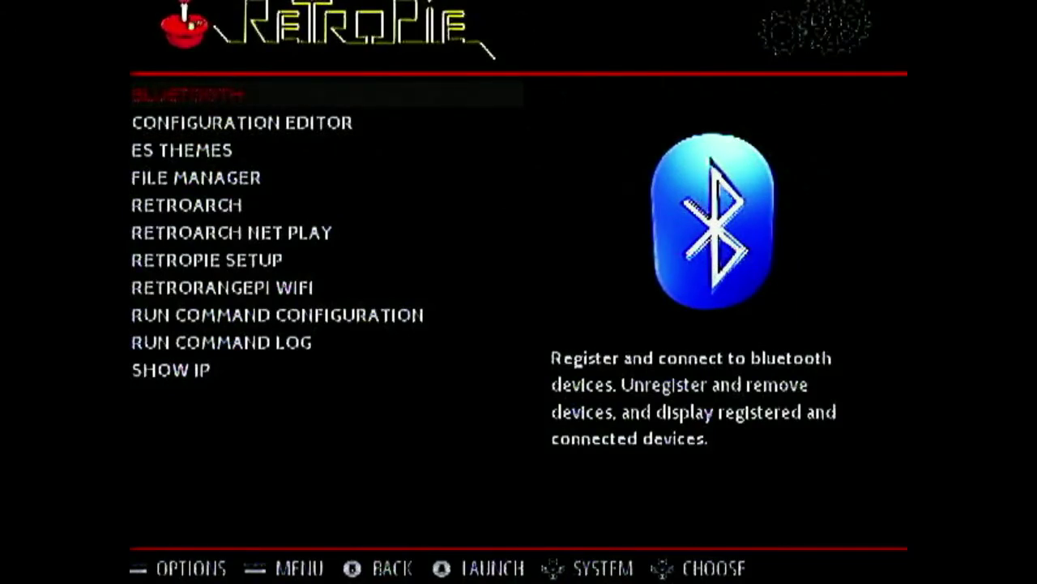
Examine the descriptions of the RetroPie configuration tools between Configuration Editor and Run Command Configuration, ending on RetroPie Setup
{"action": "key", "text": "Down"}
{"action": "key", "text": "Down"}
{"action": "key", "text": "Down"}
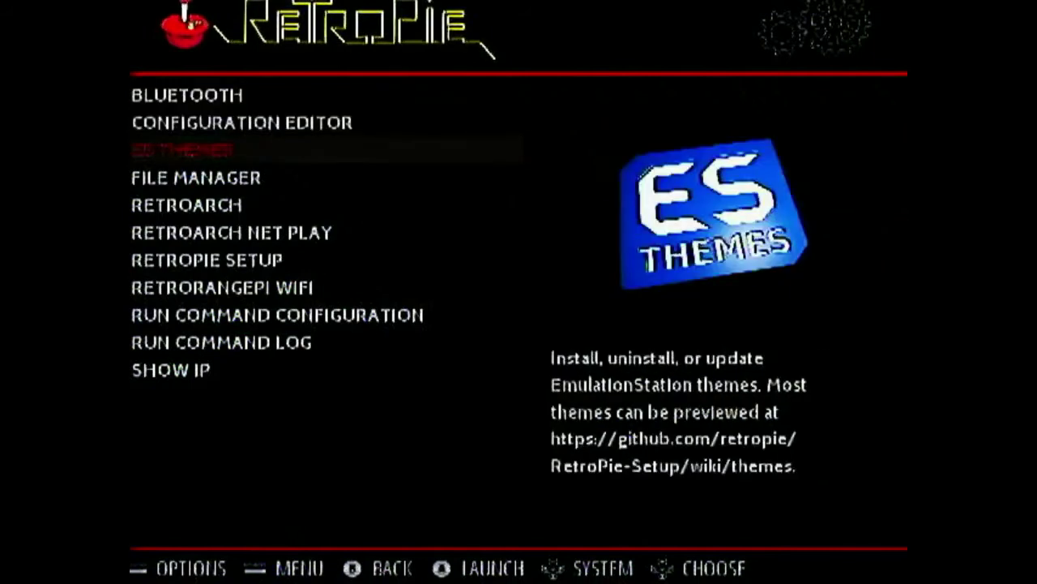
{"action": "key", "text": "Down"}
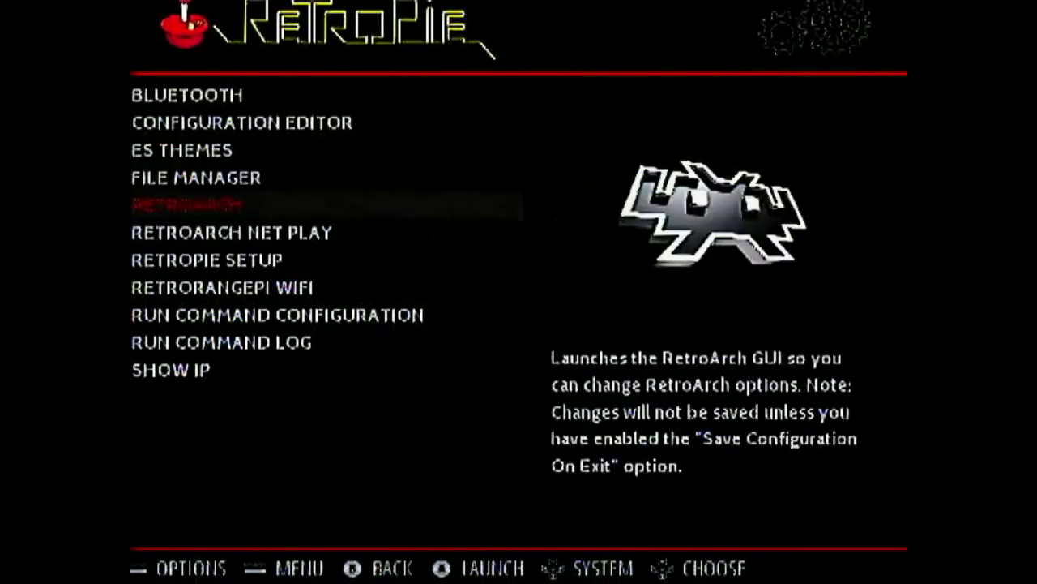
{"action": "key", "text": "Down"}
{"action": "key", "text": "Down"}
{"action": "key", "text": "Down"}
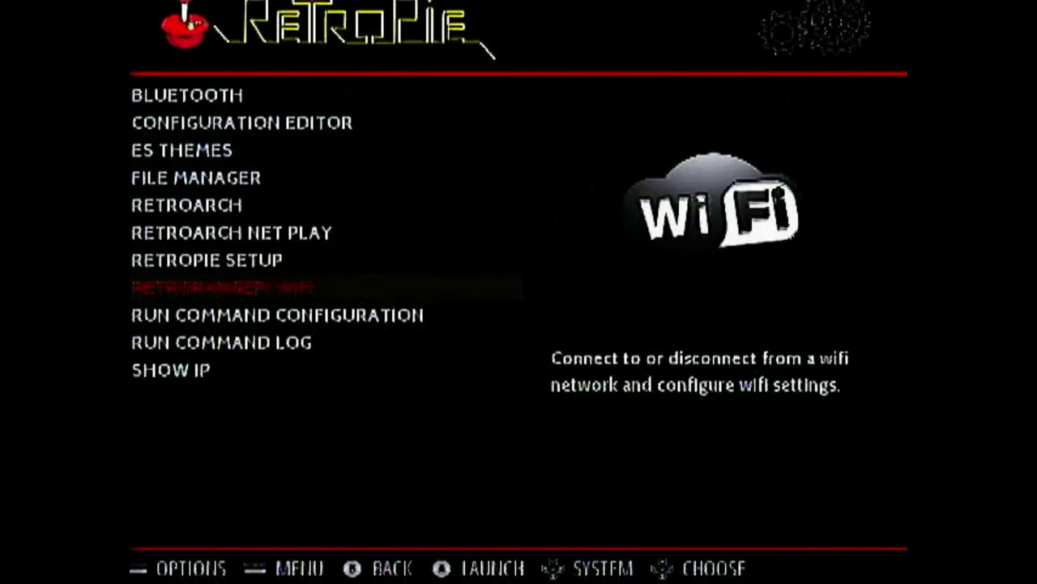
{"action": "key", "text": "Up"}
{"action": "key", "text": "Down"}
{"action": "key", "text": "Down"}
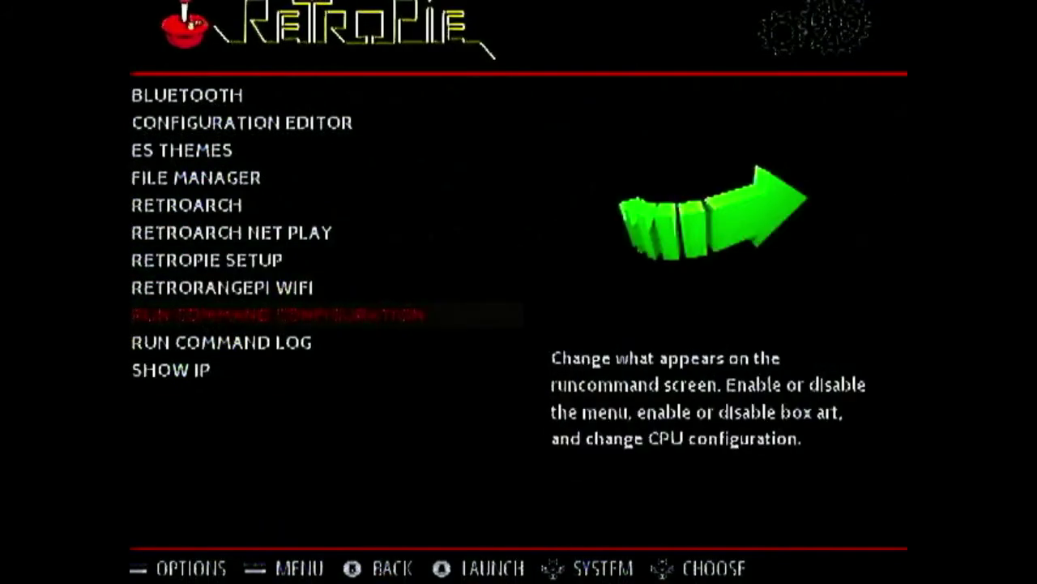
{"action": "key", "text": "Up"}
{"action": "key", "text": "Up"}
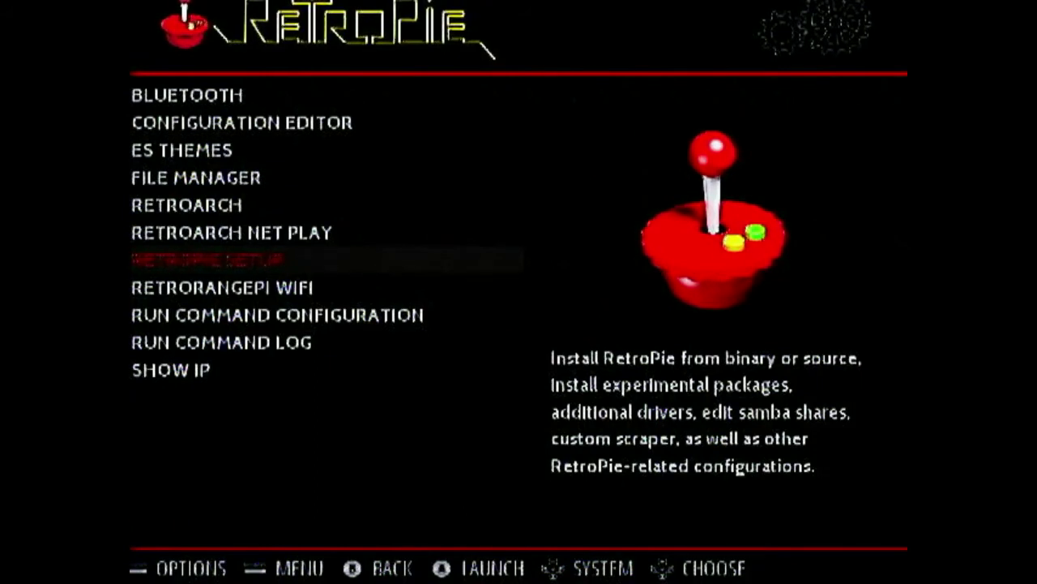
{"action": "key", "text": "Up"}
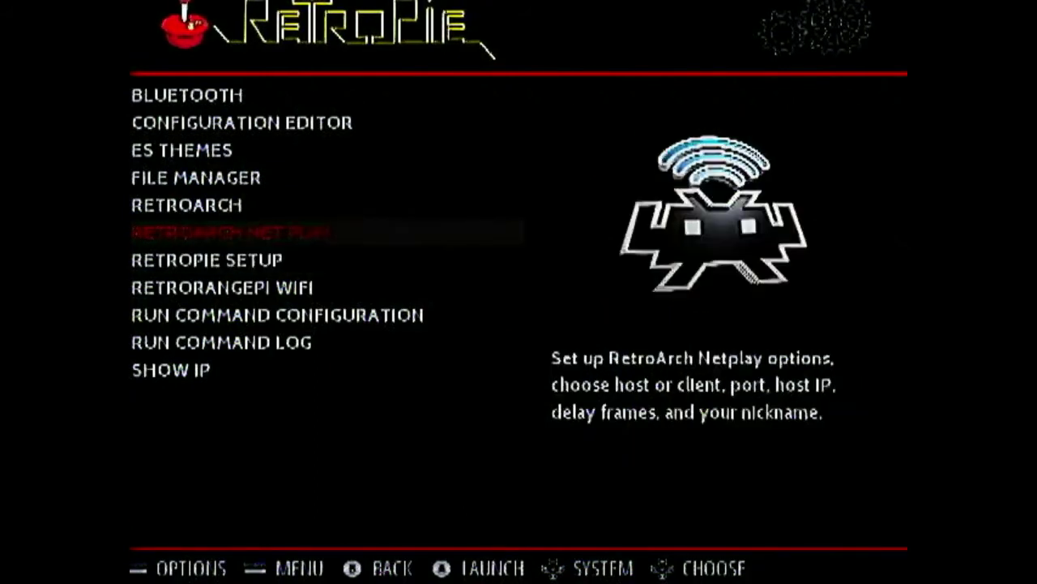
{"action": "key", "text": "Down"}
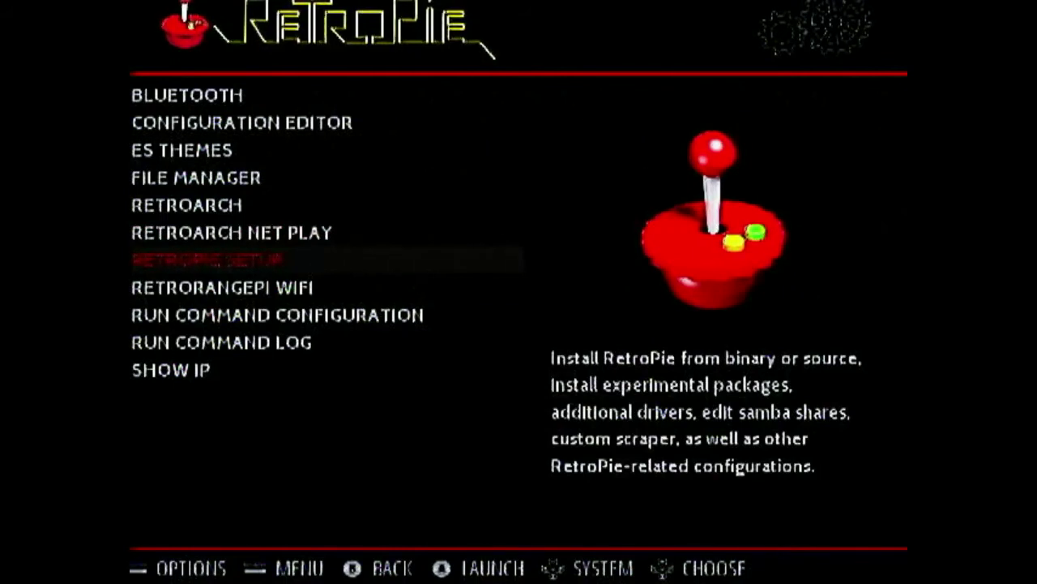
Launch RetroPie Setup and look through the setup script's options down to Perform reboot
{"action": "key", "text": "Return"}
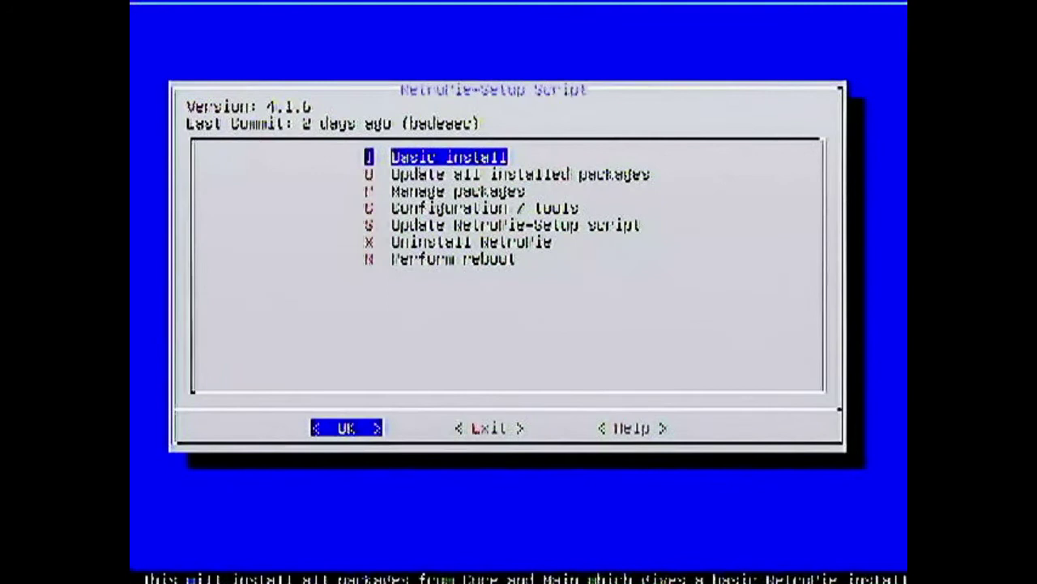
{"action": "key", "text": "Down"}
{"action": "key", "text": "Down"}
{"action": "key", "text": "Down"}
{"action": "key", "text": "Down"}
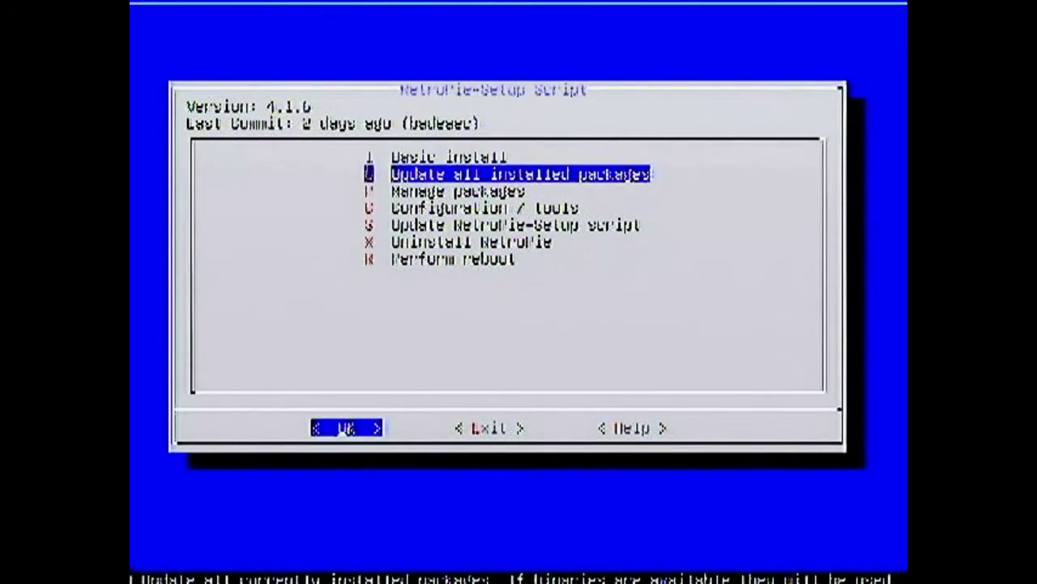
{"action": "key", "text": "Down"}
{"action": "key", "text": "Down"}
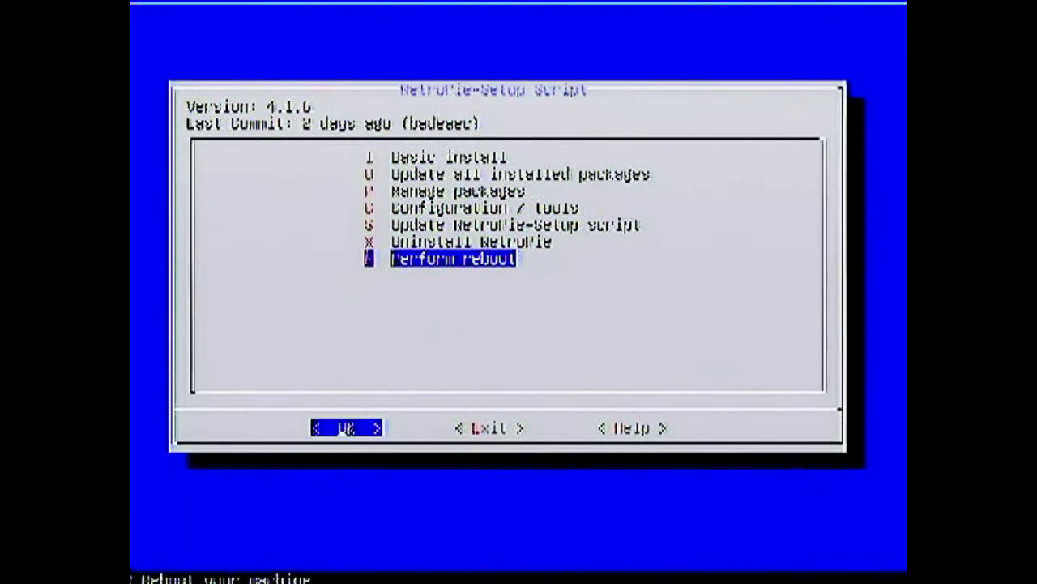
Run Perform reboot from the RetroPie-Setup script
{"action": "key", "text": "Return"}
{"action": "key", "text": "Left"}
{"action": "key", "text": "Return"}
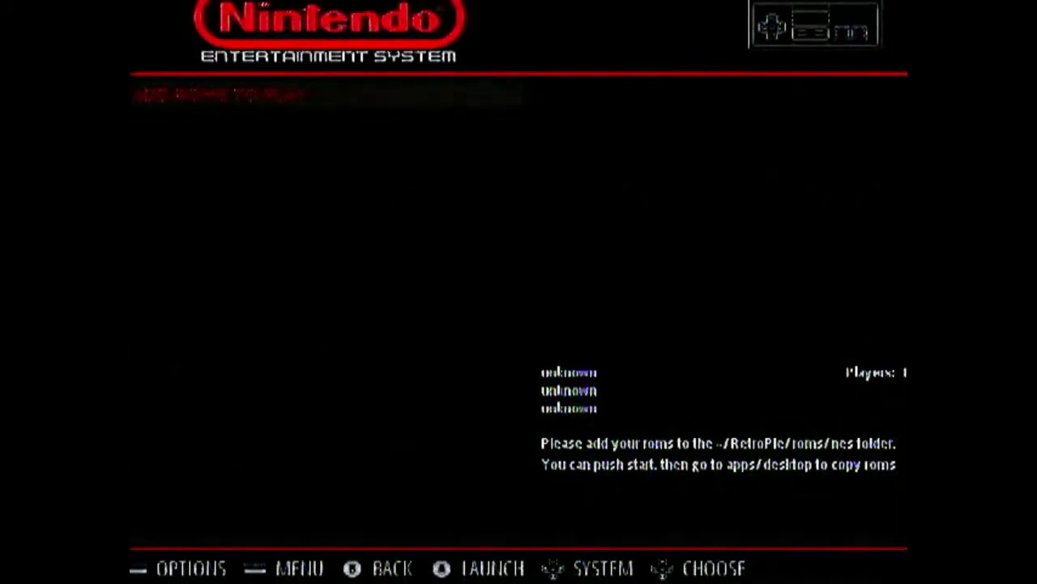
Leave the Nintendo Entertainment System game list and browse the system carousel to RetroPie
{"action": "key", "text": "Escape"}
{"action": "key", "text": "Right"}
{"action": "key", "text": "Right"}
{"action": "key", "text": "Right"}
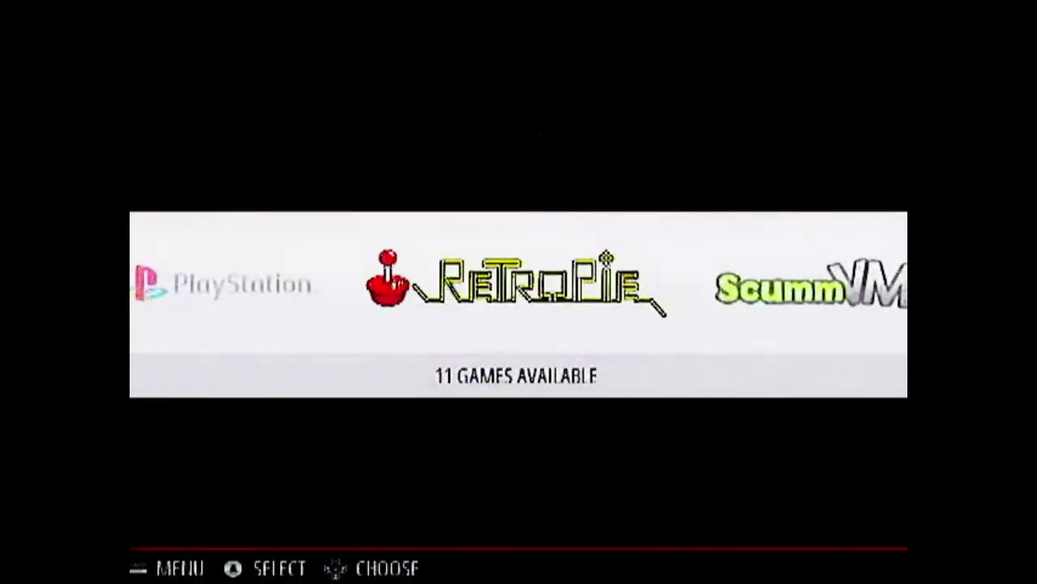
{"action": "key", "text": "Return"}
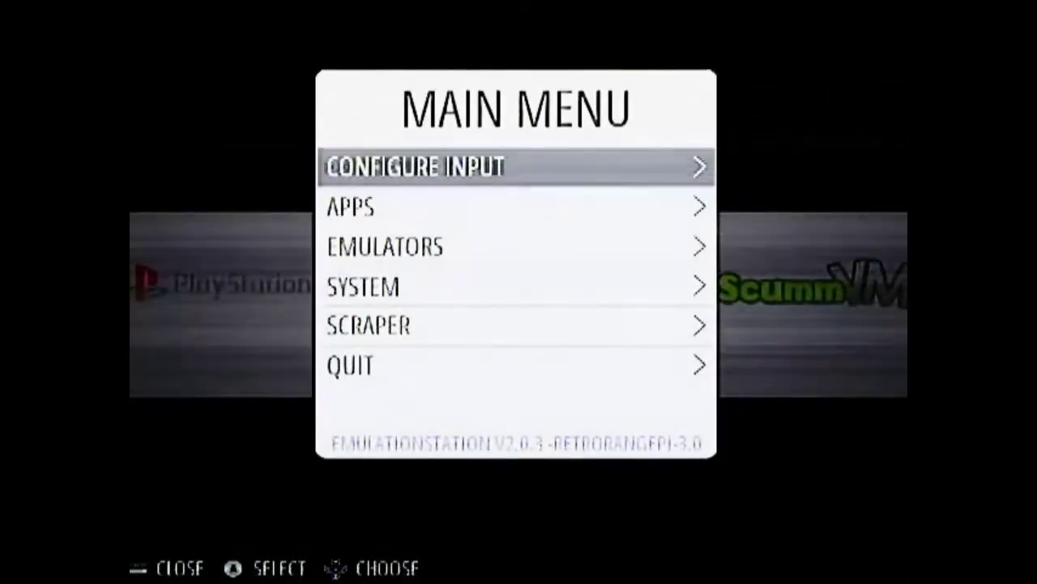
{"action": "key", "text": "Down"}
{"action": "key", "text": "Down"}
{"action": "key", "text": "Down"}
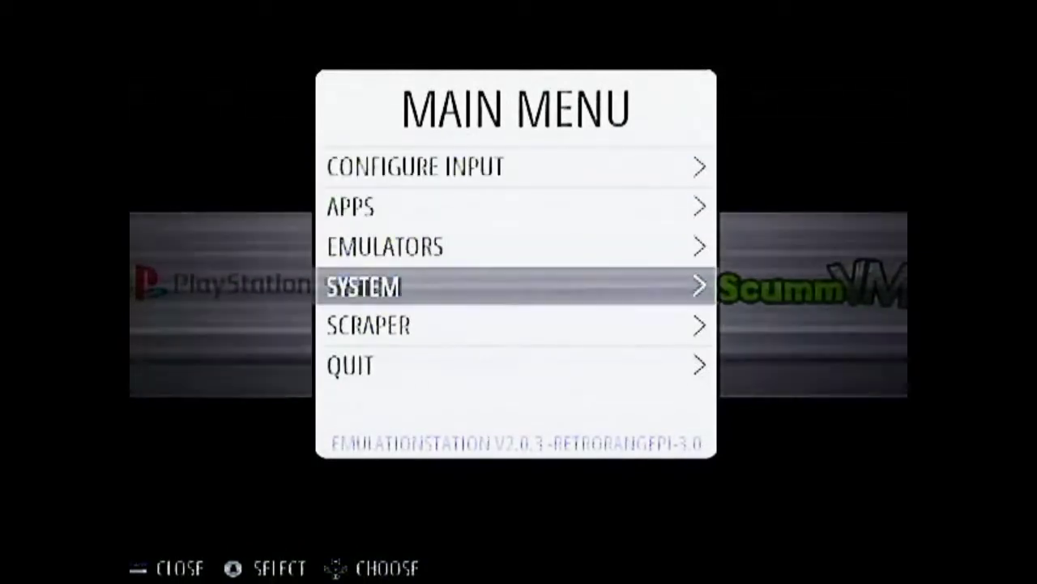
{"action": "key", "text": "Return"}
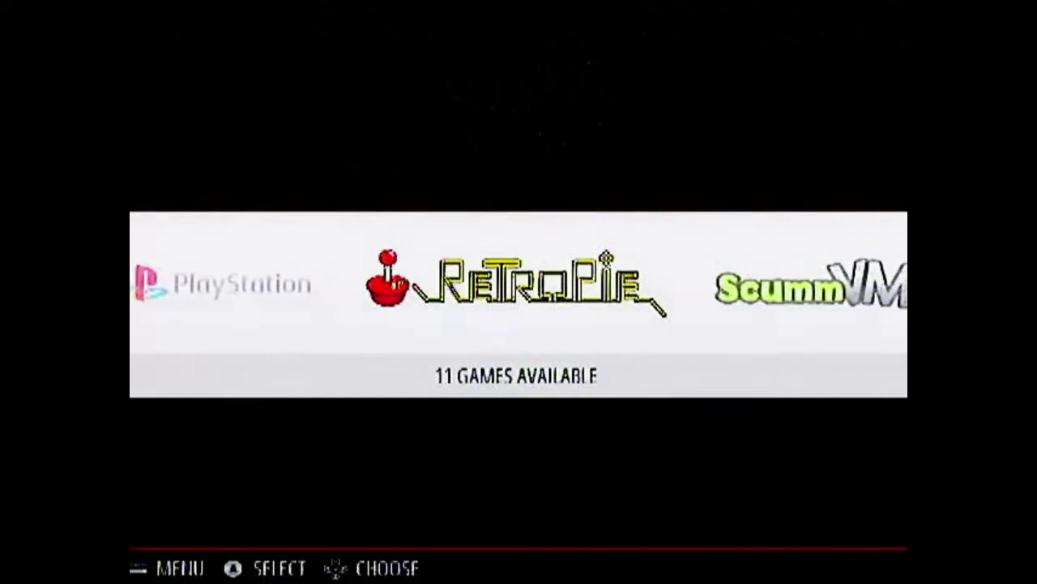
Open the System Settings from the main menu
{"action": "key", "text": "Return"}
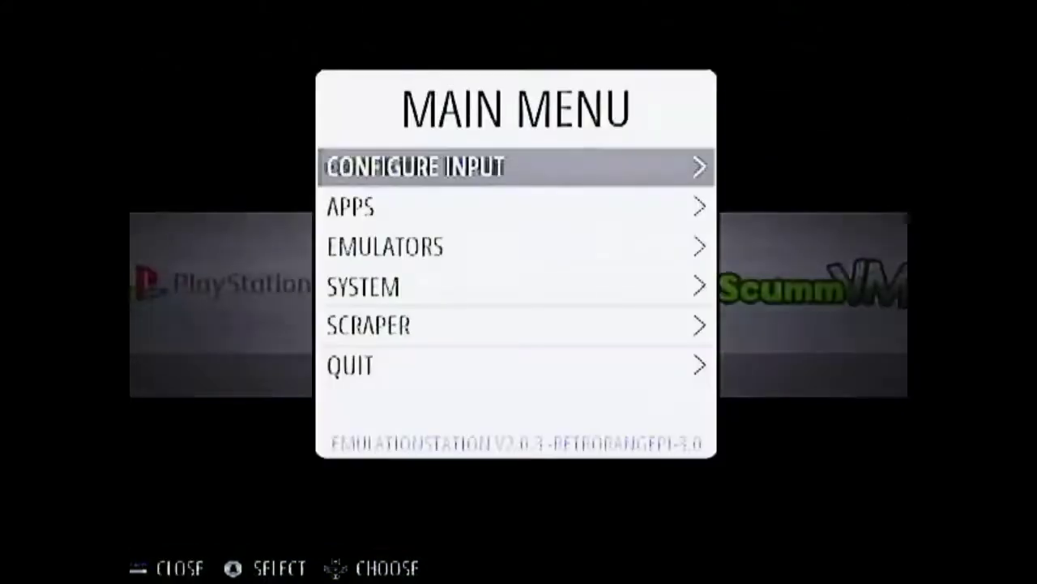
{"action": "key", "text": "Down"}
{"action": "key", "text": "Down"}
{"action": "key", "text": "Down"}
{"action": "key", "text": "Down"}
{"action": "key", "text": "Up"}
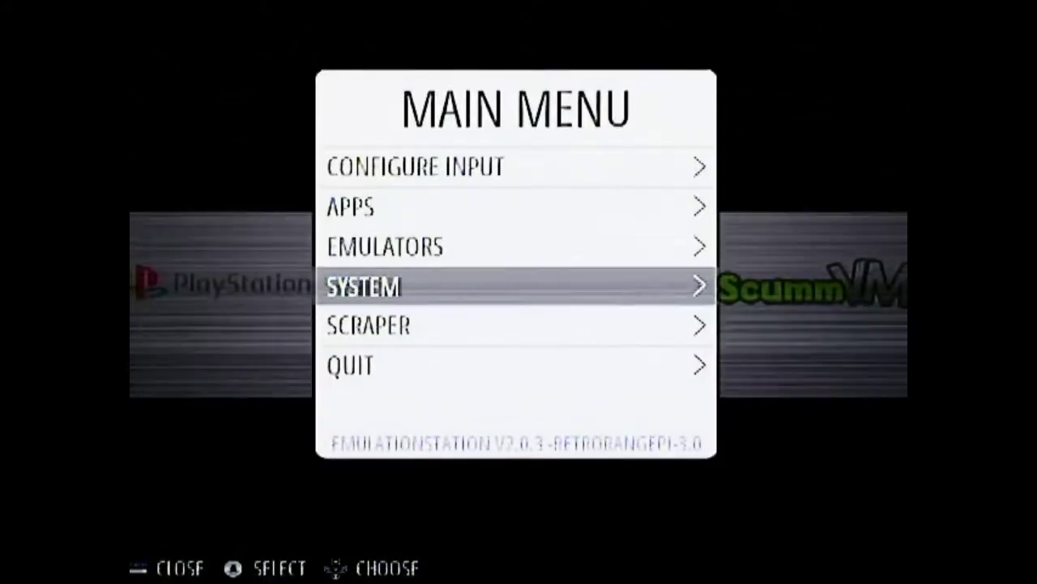
{"action": "key", "text": "Up"}
{"action": "key", "text": "Down"}
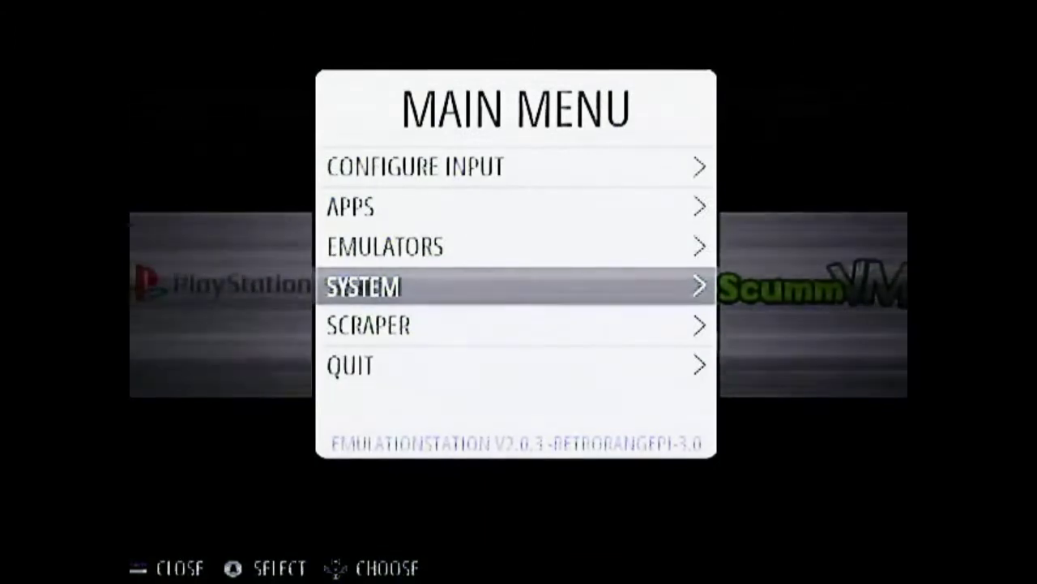
{"action": "key", "text": "Return"}
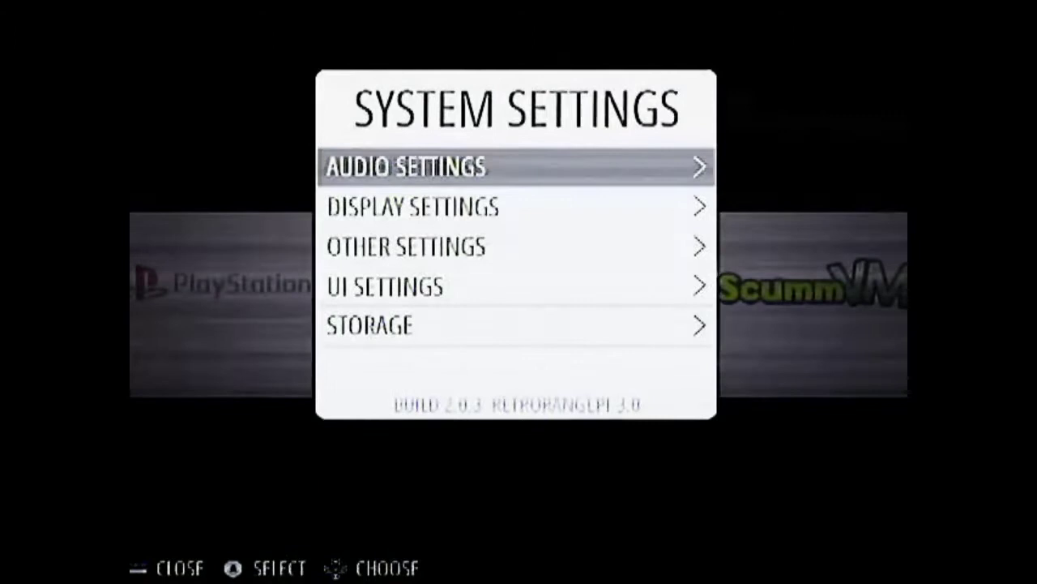
Choose Enable Background Music in the Audio Settings and return to the System Settings
{"action": "key", "text": "Return"}
{"action": "key", "text": "Down"}
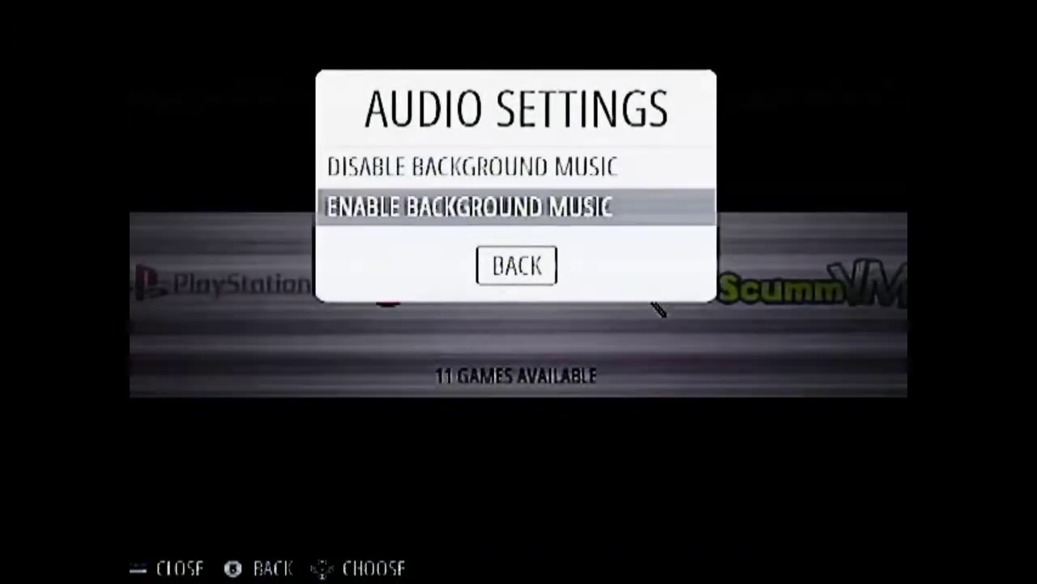
{"action": "key", "text": "Return"}
{"action": "key", "text": "Return"}
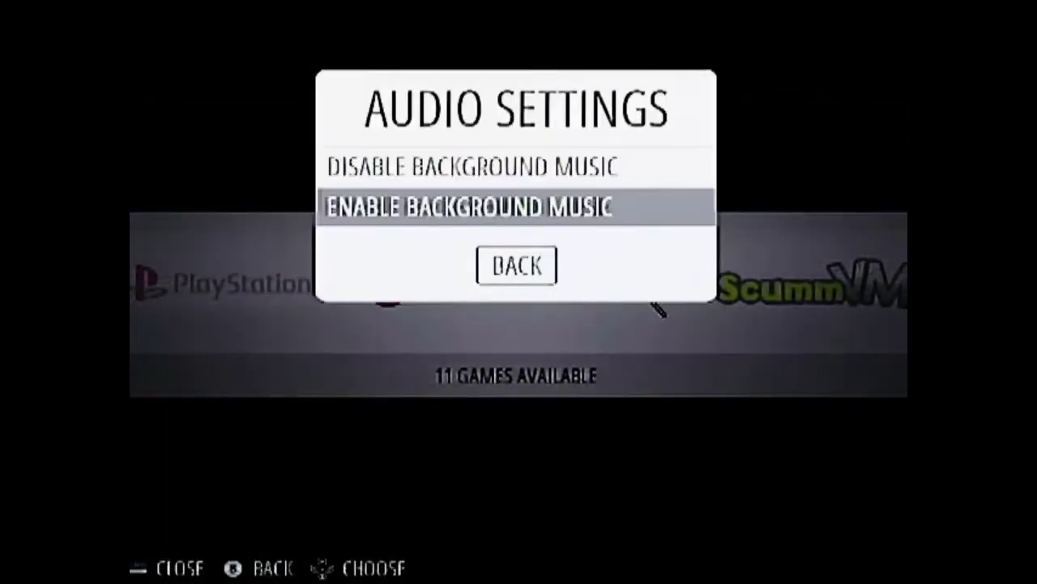
{"action": "key", "text": "Down"}
{"action": "key", "text": "Return"}
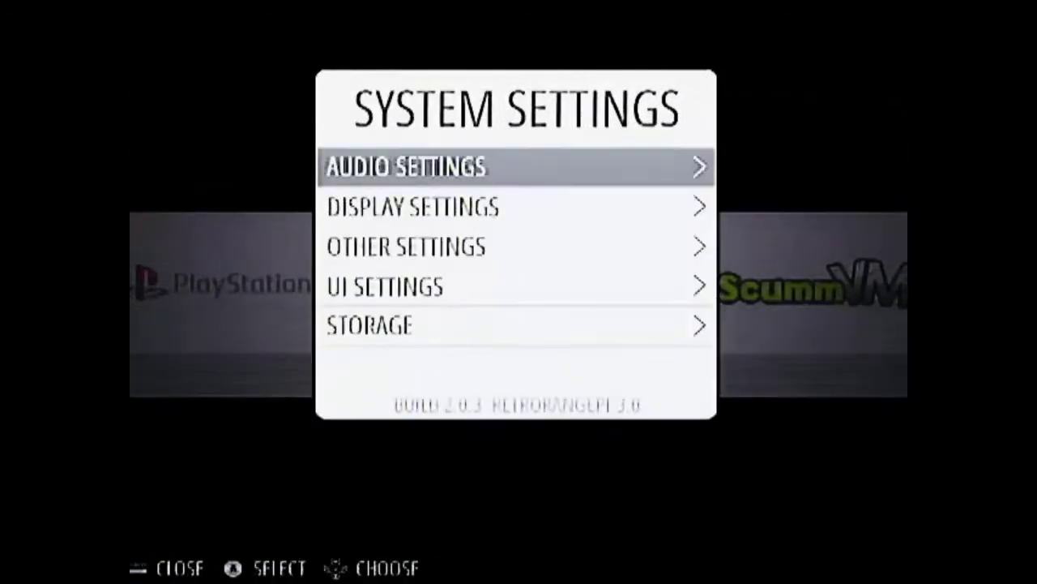
Review the resolutions offered in the Display Settings and the metadata and gamelist options in Other Settings
{"action": "key", "text": "Return"}
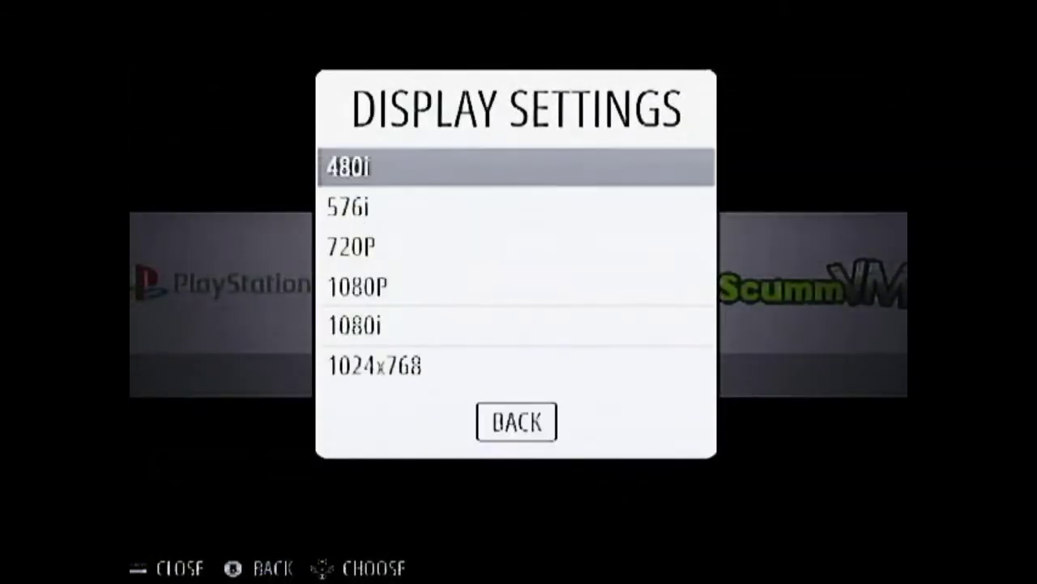
{"action": "key", "text": "Escape"}
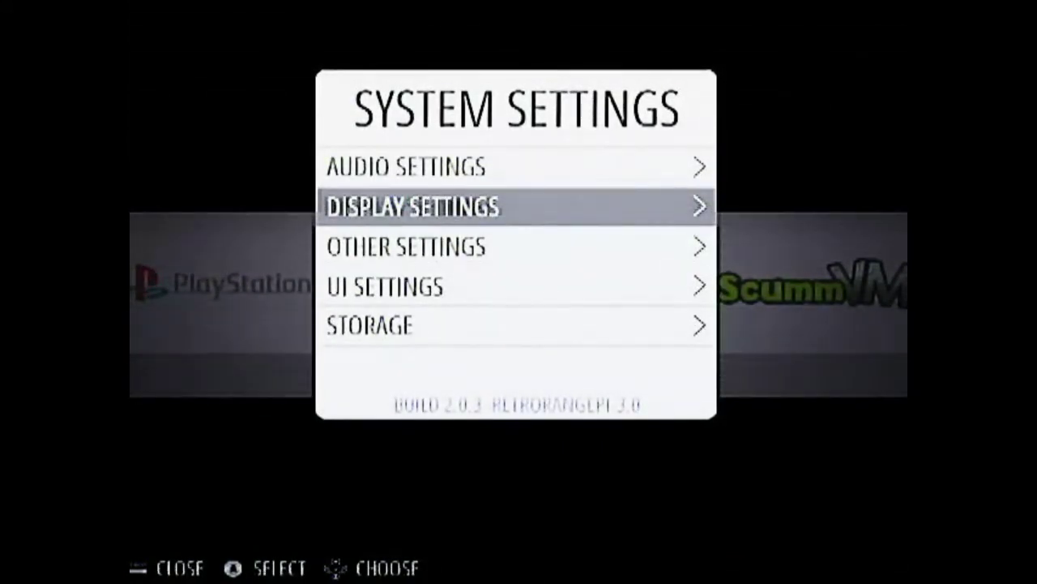
{"action": "key", "text": "Down"}
{"action": "key", "text": "Return"}
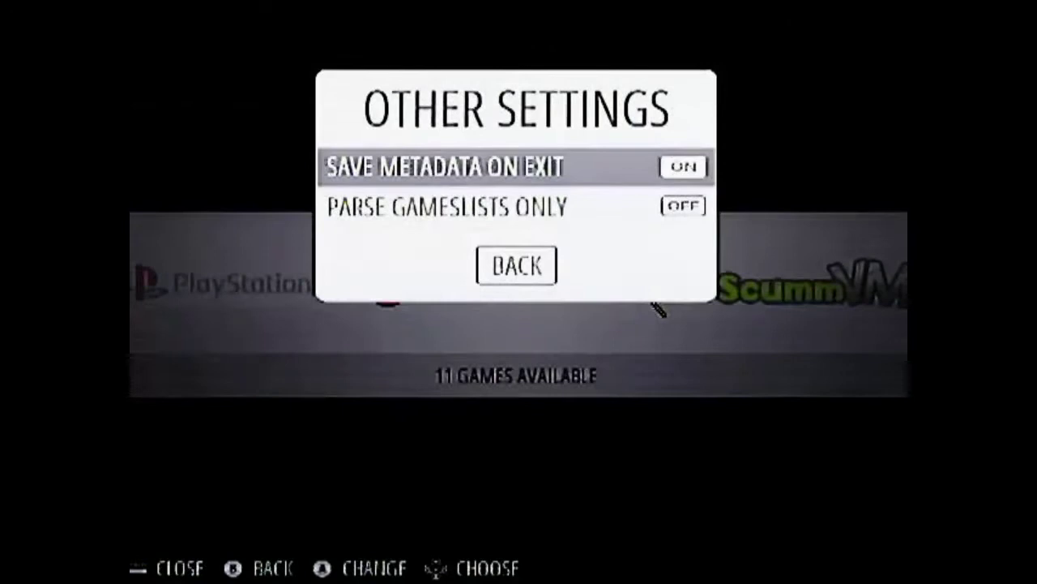
{"action": "key", "text": "Escape"}
Review the UI Settings and the disk usage in Storage, and return to the main menu
{"action": "key", "text": "Down"}
{"action": "key", "text": "Return"}
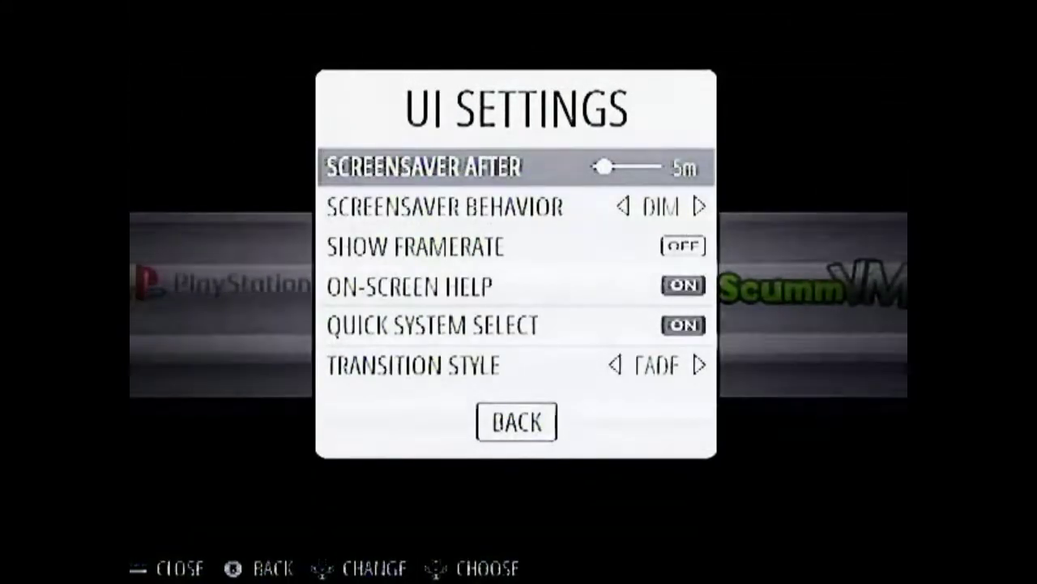
{"action": "key", "text": "Down"}
{"action": "key", "text": "Down"}
{"action": "key", "text": "Escape"}
{"action": "key", "text": "Down"}
{"action": "key", "text": "Return"}
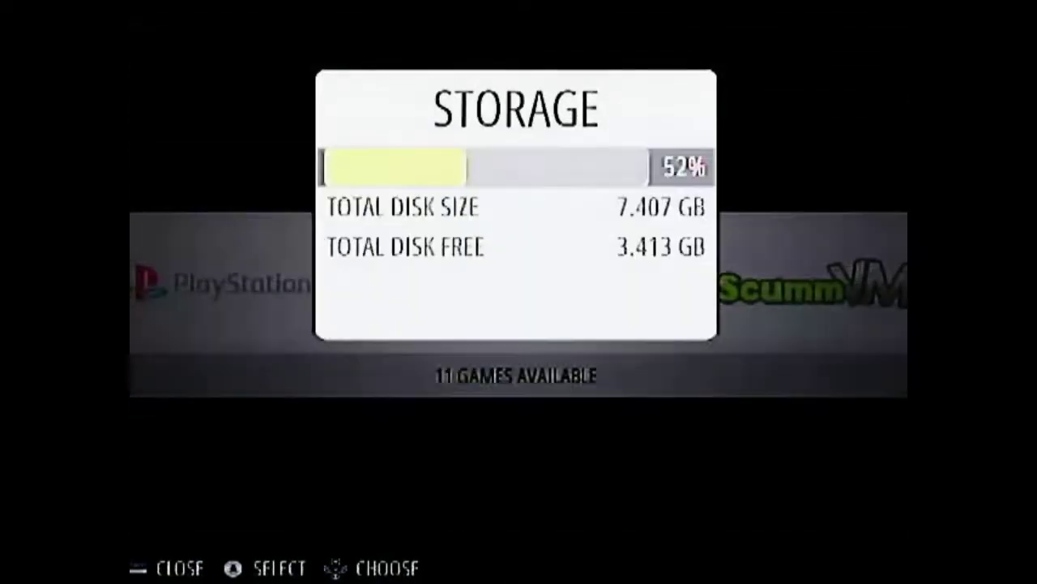
{"action": "key", "text": "Escape"}
{"action": "key", "text": "Escape"}
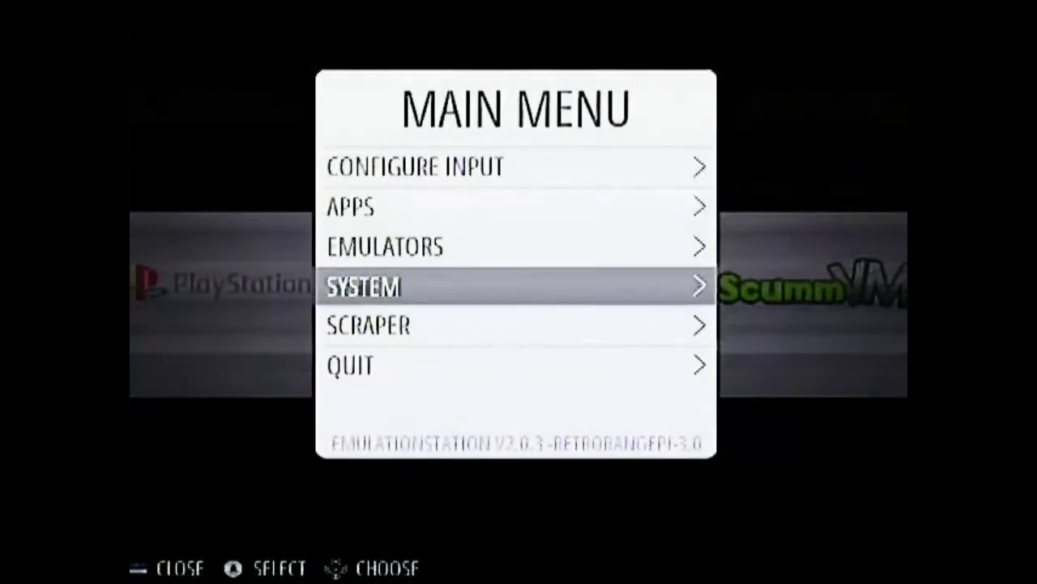
Open the nes entry in the list of emulators and systems
{"action": "key", "text": "Up"}
{"action": "key", "text": "Return"}
{"action": "key", "text": "Down"}
{"action": "key", "text": "Down"}
{"action": "key", "text": "Down"}
{"action": "key", "text": "Down"}
{"action": "key", "text": "Down"}
{"action": "key", "text": "Down"}
{"action": "key", "text": "Down"}
{"action": "key", "text": "Down"}
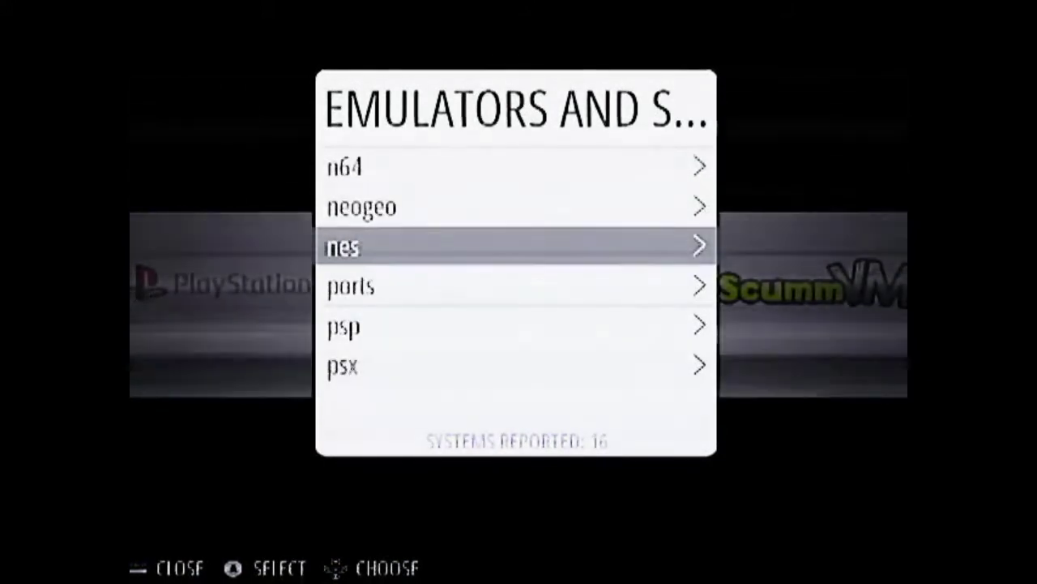
{"action": "key", "text": "Return"}
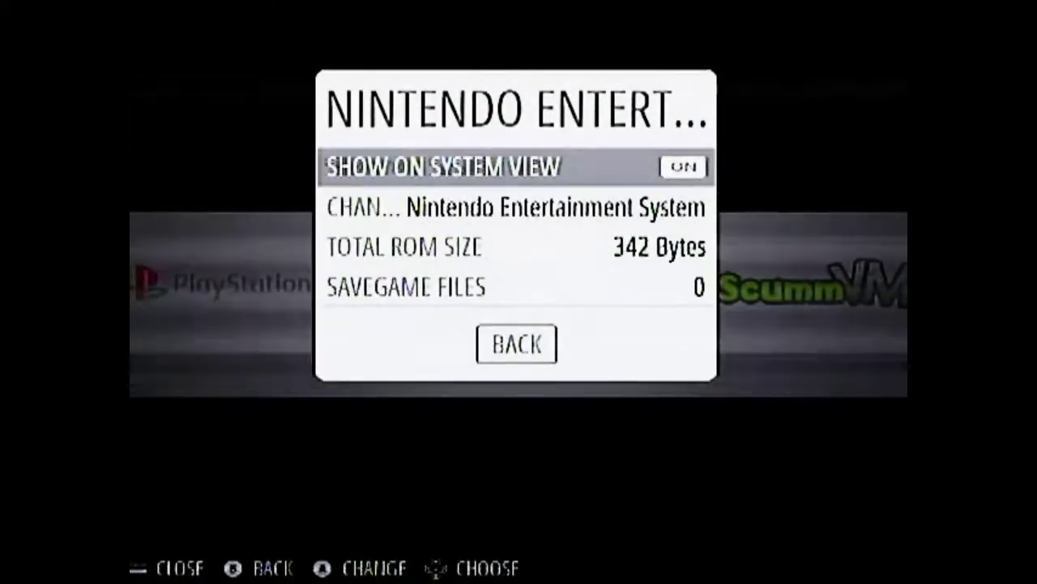
Review the Nintendo Entertainment System's ROM size and savegame details, and close the menus back to the system carousel
{"action": "key", "text": "Down"}
{"action": "key", "text": "Down"}
{"action": "key", "text": "Down"}
{"action": "key", "text": "Up"}
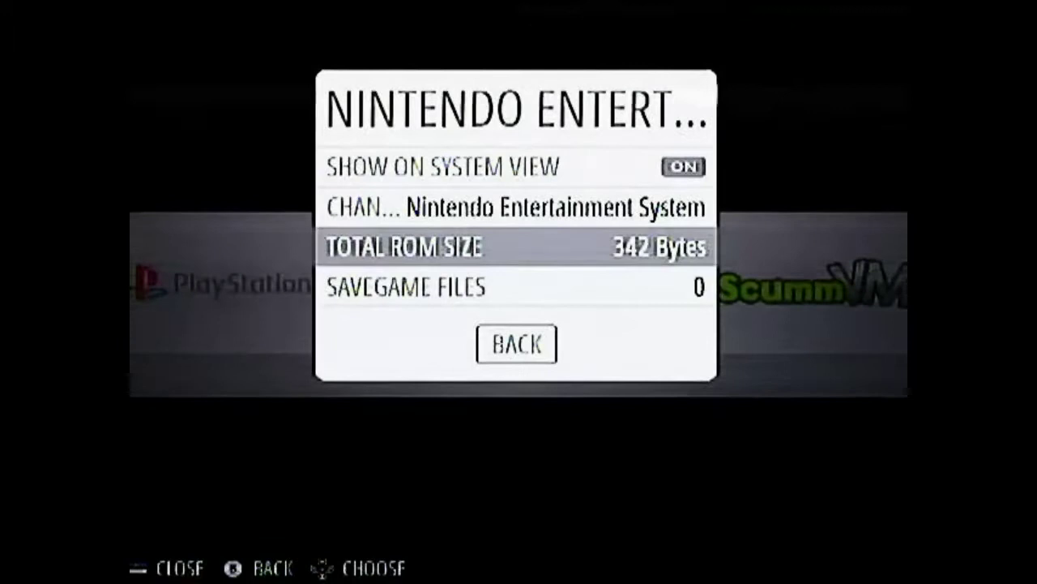
{"action": "key", "text": "Escape"}
{"action": "key", "text": "Escape"}
{"action": "key", "text": "Escape"}
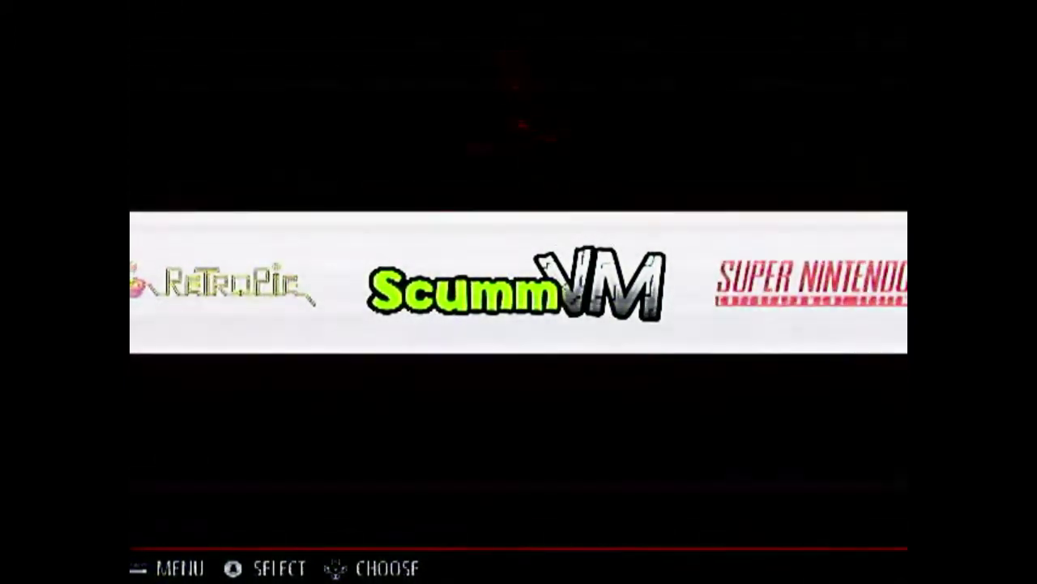
Launch the Desktop app from EmulationStation
{"action": "key", "text": "Return"}
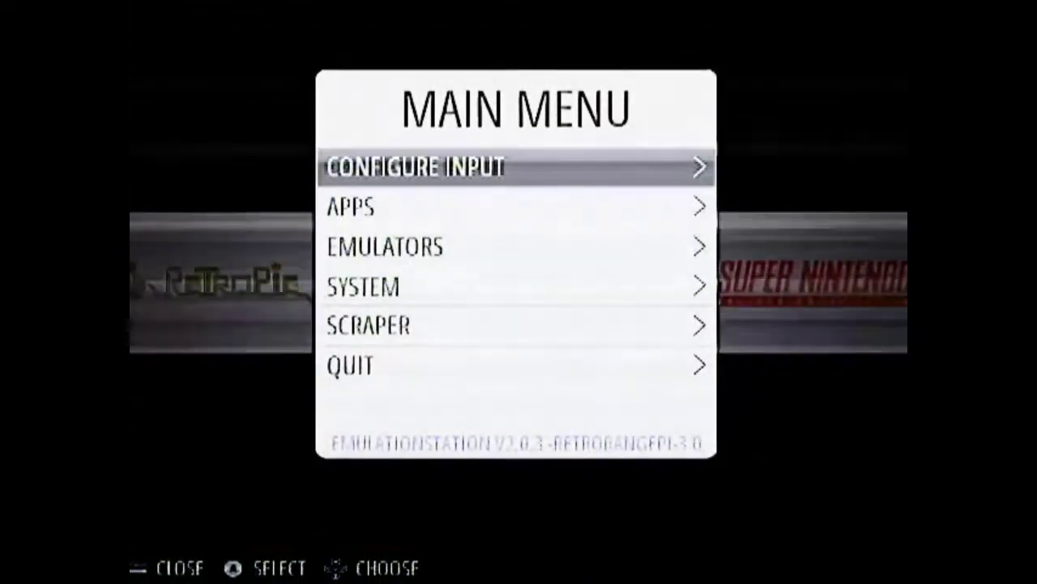
{"action": "key", "text": "Down"}
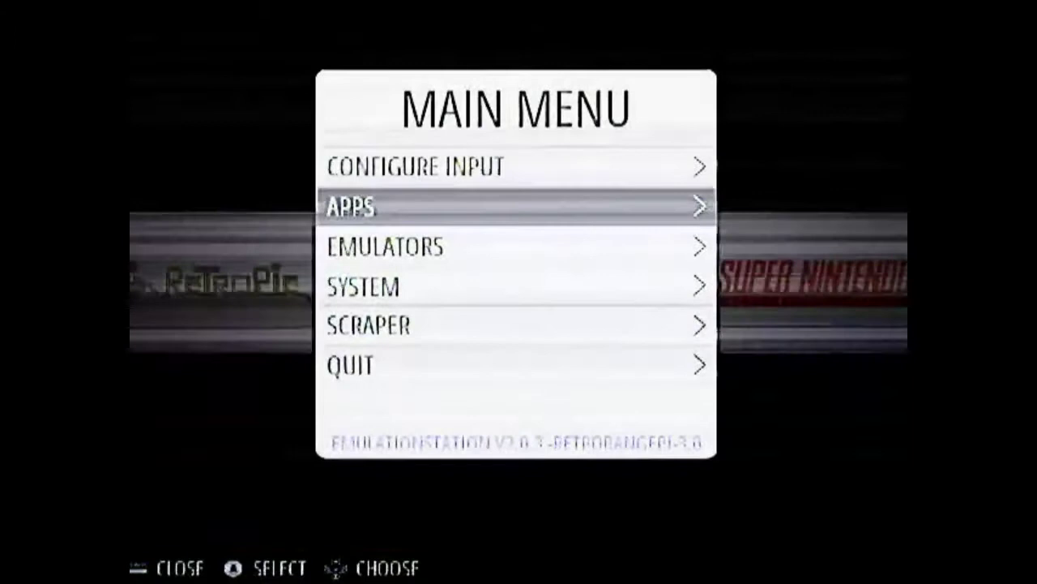
{"action": "key", "text": "Return"}
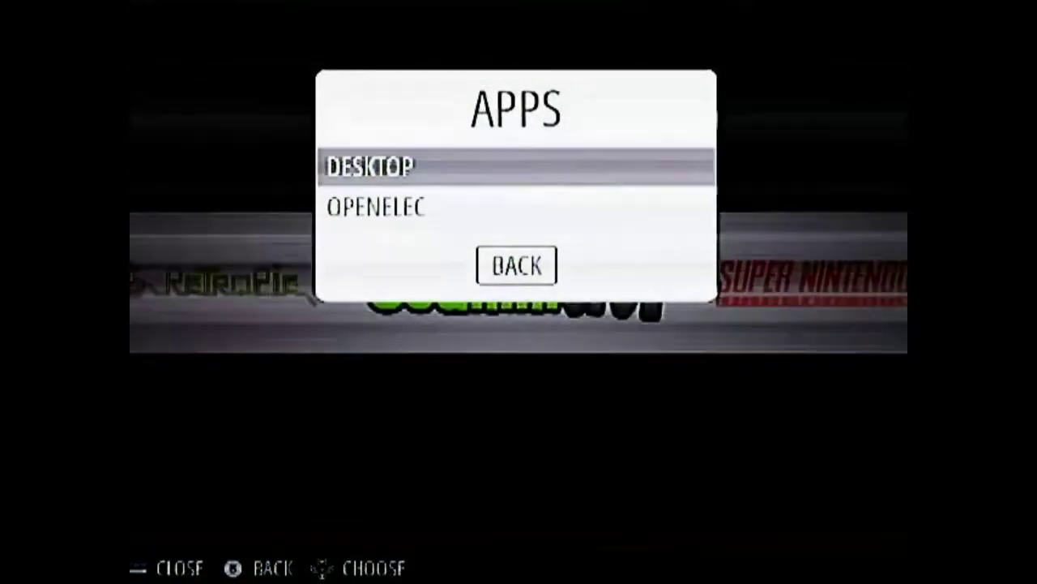
{"action": "key", "text": "Return"}
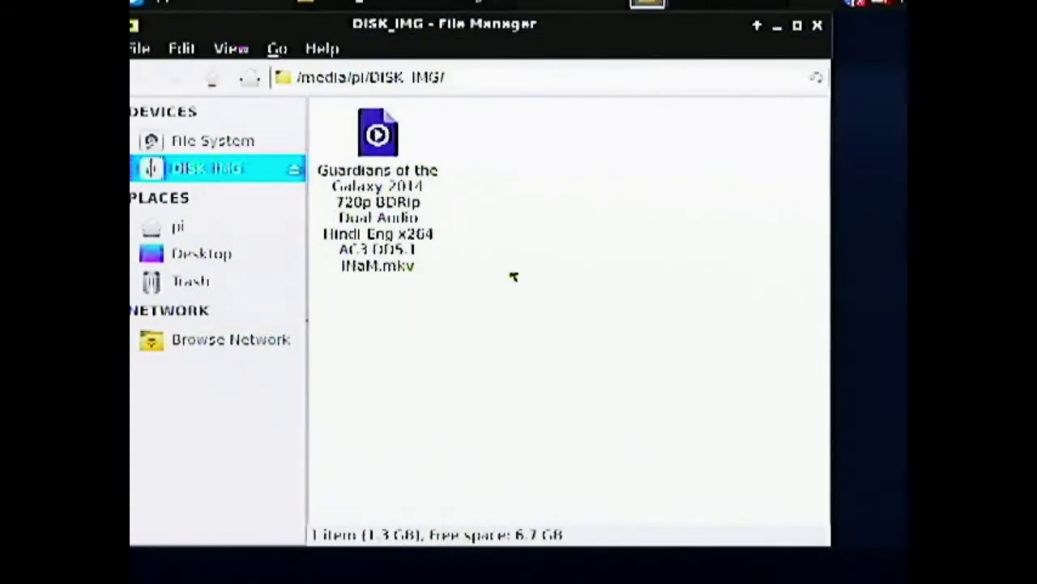
Play the Guardians of the Galaxy video on DISK_IMG with VLC media player, and close the file manager window
{"action": "right_click", "coordinate": [381, 190]}
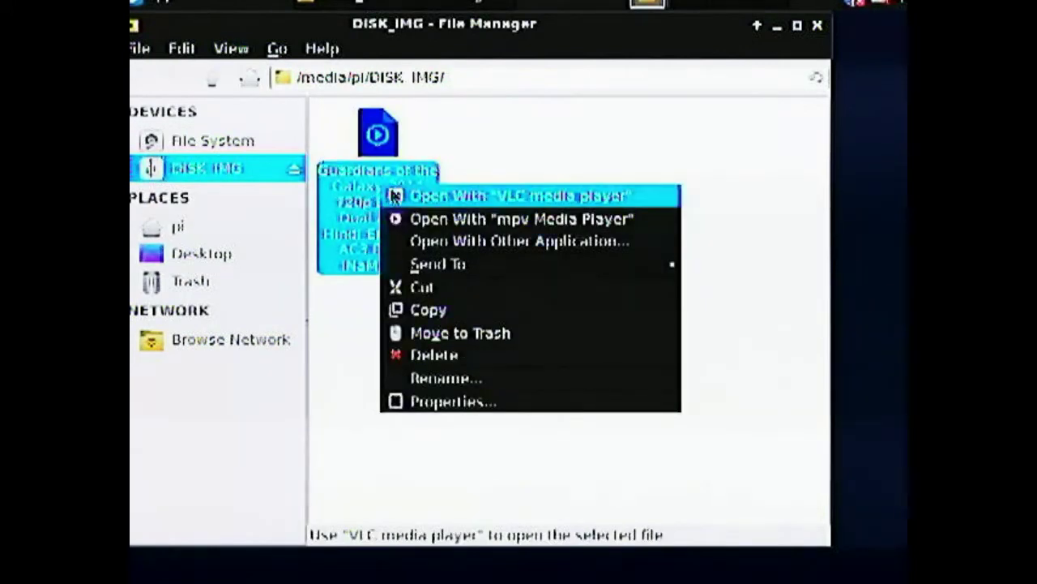
{"action": "left_click", "coordinate": [541, 196]}
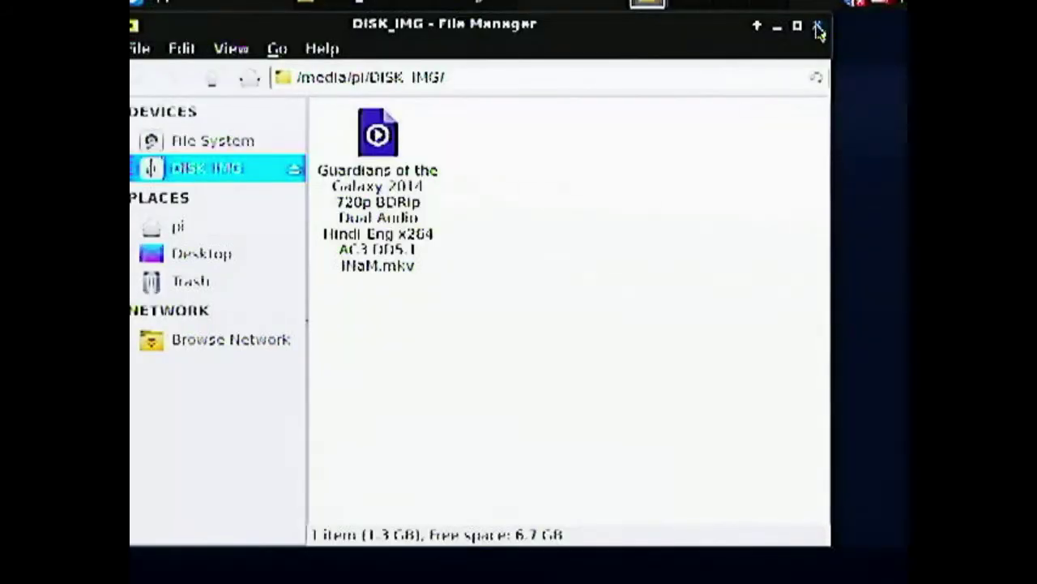
{"action": "left_click", "coordinate": [819, 28]}
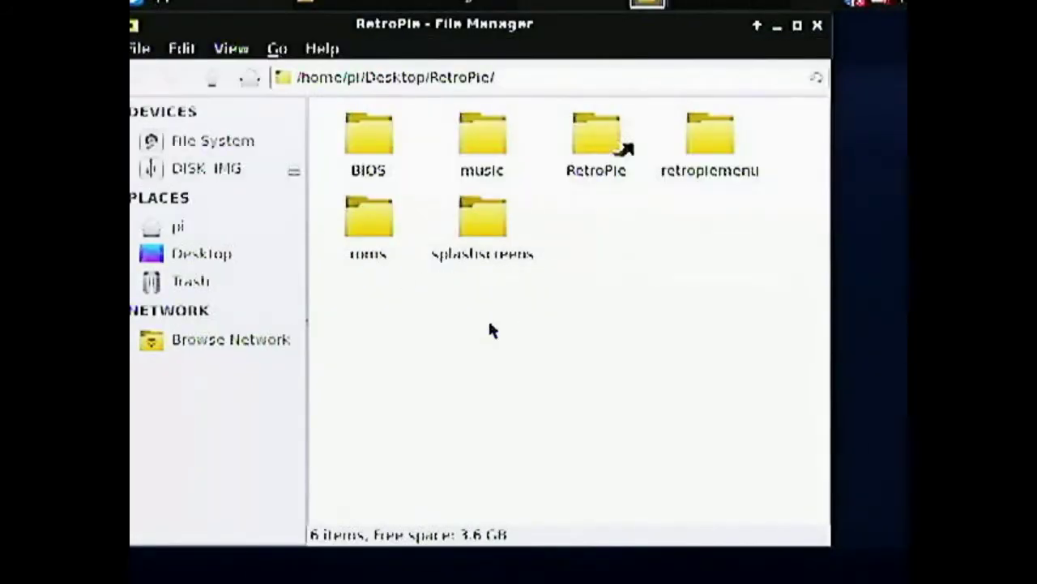
Look through the system folders inside RetroPie's roms folder, view the contents of the snes folder and close the window
{"action": "double_click", "coordinate": [373, 231]}
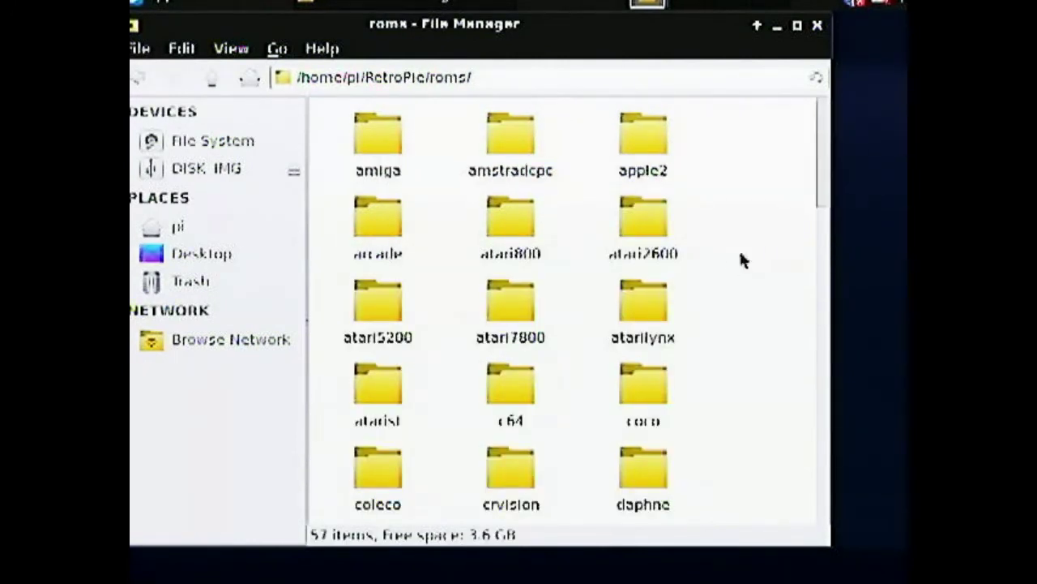
{"action": "scroll", "coordinate": [733, 261], "scroll_direction": "down", "scroll_amount": 1}
{"action": "scroll", "coordinate": [731, 264], "scroll_direction": "down", "scroll_amount": 1}
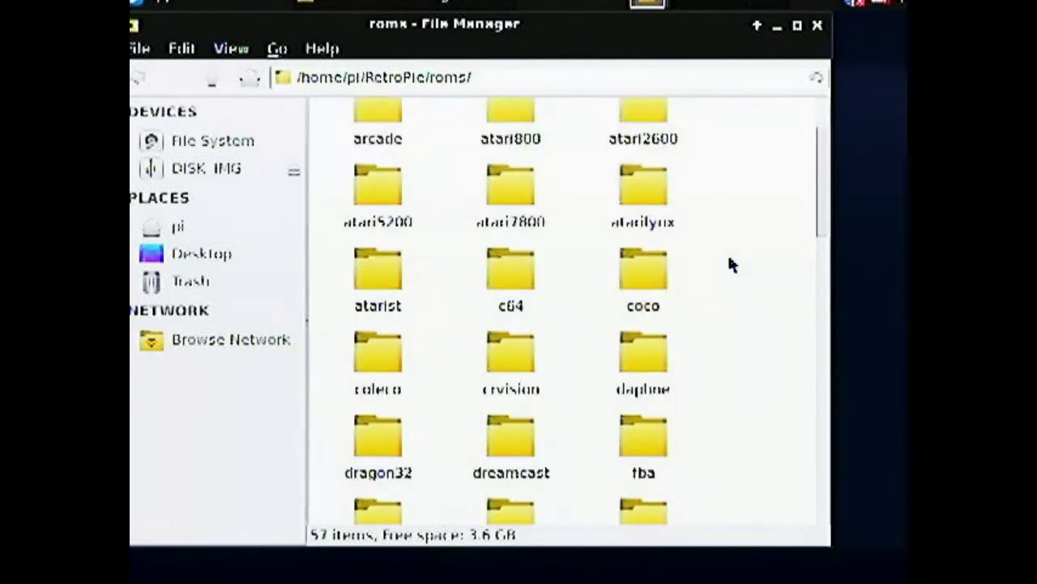
{"action": "scroll", "coordinate": [732, 264], "scroll_direction": "down", "scroll_amount": 1}
{"action": "scroll", "coordinate": [732, 264], "scroll_direction": "down", "scroll_amount": 5}
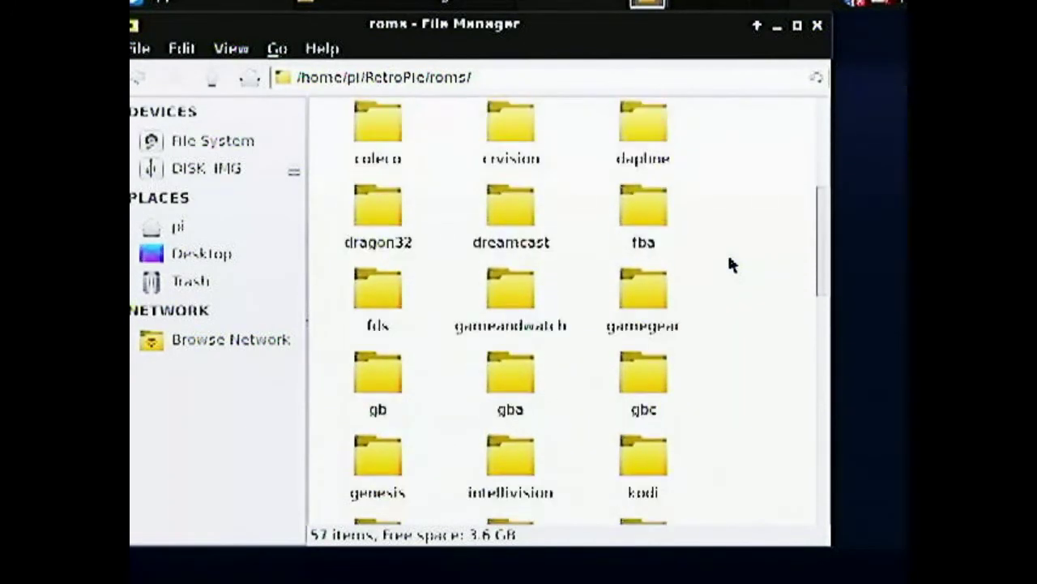
{"action": "scroll", "coordinate": [730, 265], "scroll_direction": "down", "scroll_amount": 7}
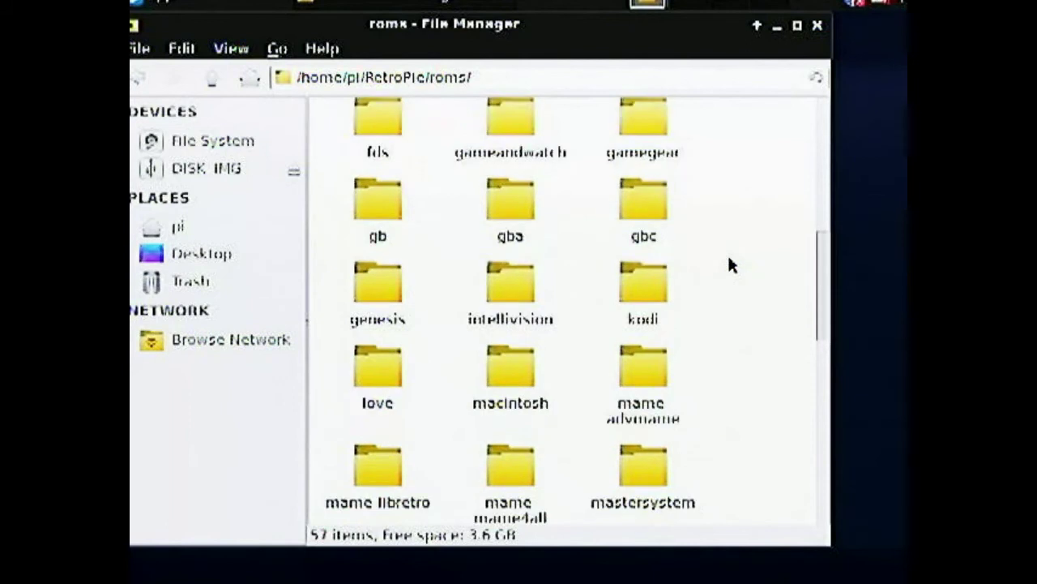
{"action": "scroll", "coordinate": [730, 264], "scroll_direction": "down", "scroll_amount": 5}
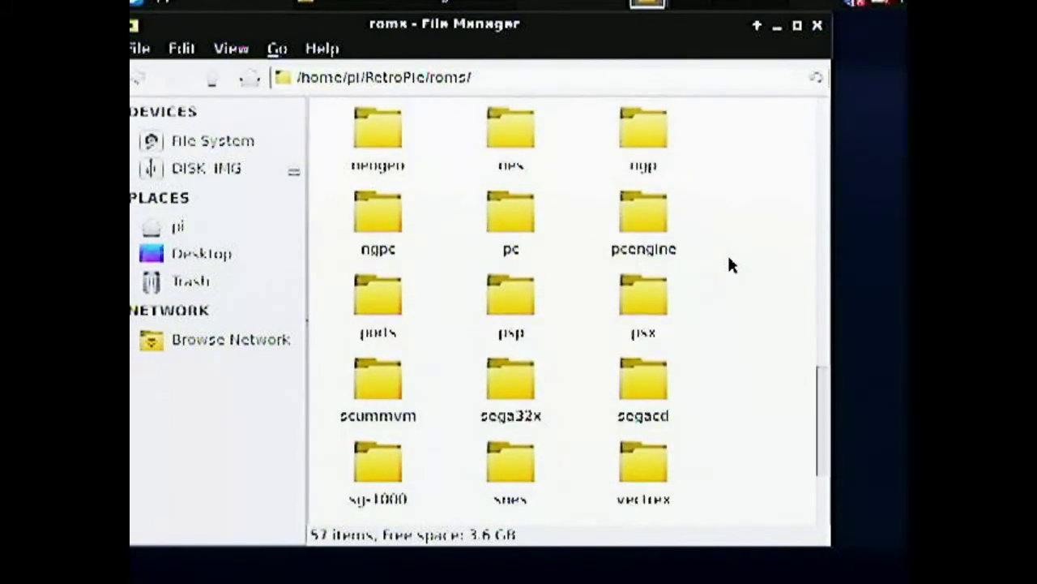
{"action": "double_click", "coordinate": [510, 282]}
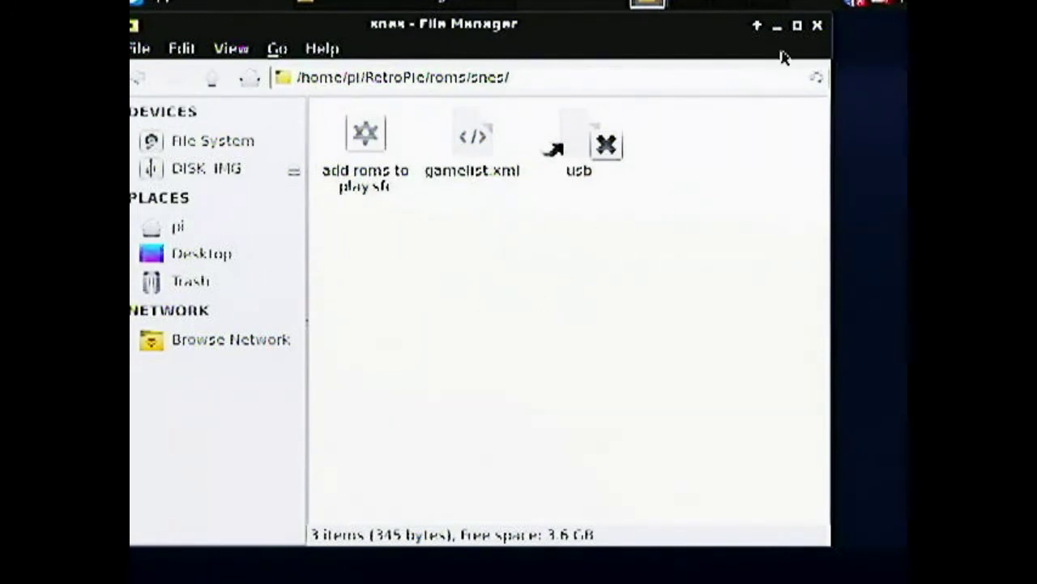
{"action": "left_click", "coordinate": [817, 25]}
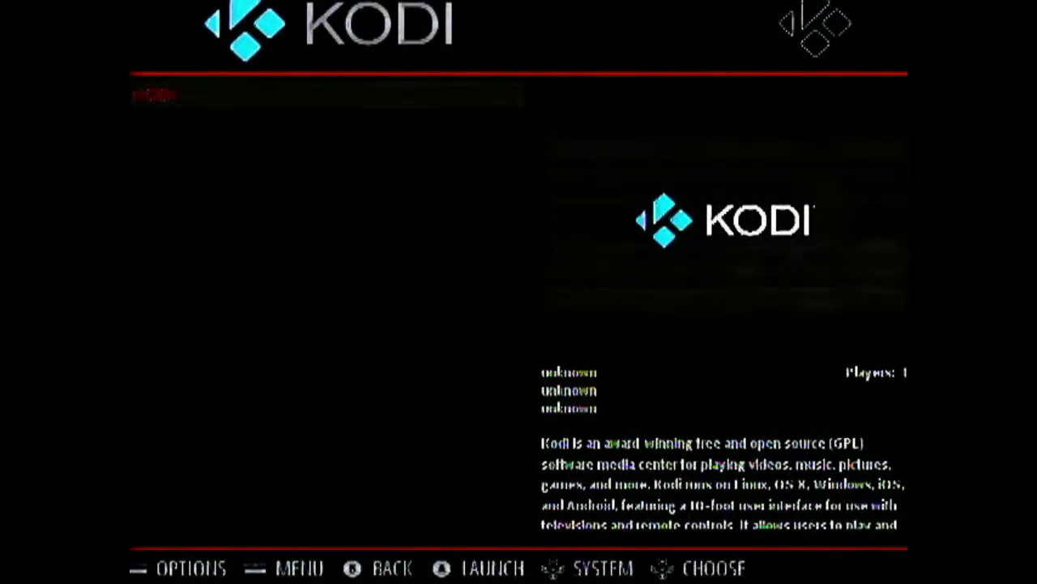
Launch Kodi and look through its home sections from Movies down to Pictures and back up
{"action": "key", "text": "Return"}
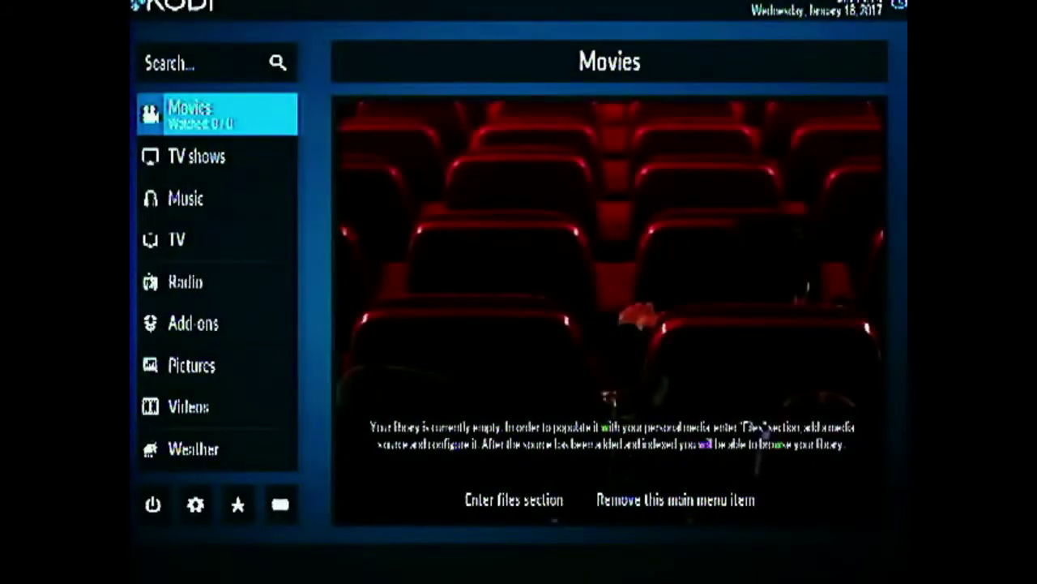
{"action": "left_click", "coordinate": [219, 157]}
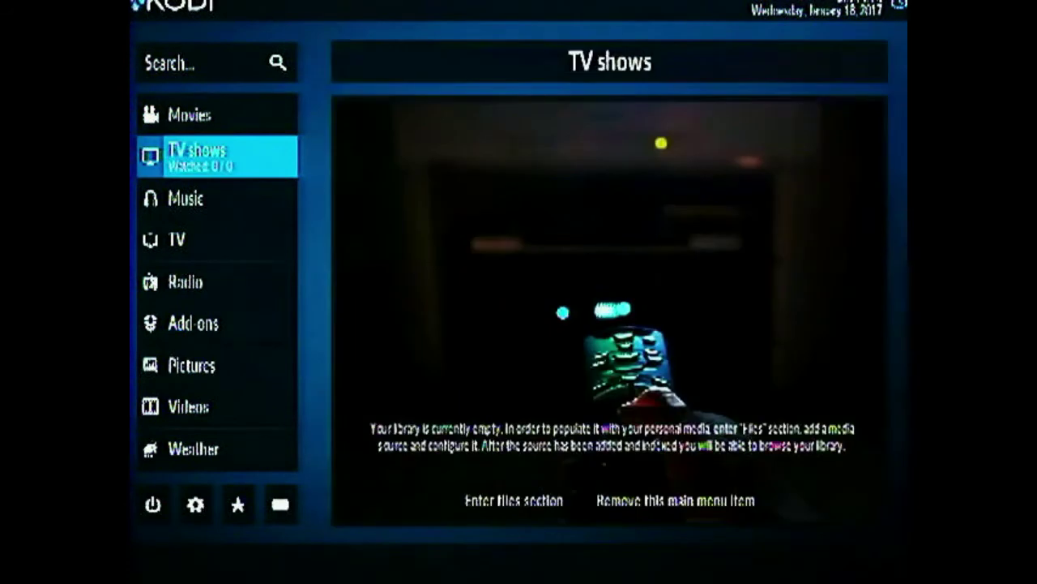
{"action": "left_click", "coordinate": [219, 197]}
{"action": "left_click", "coordinate": [219, 282]}
{"action": "left_click", "coordinate": [219, 365]}
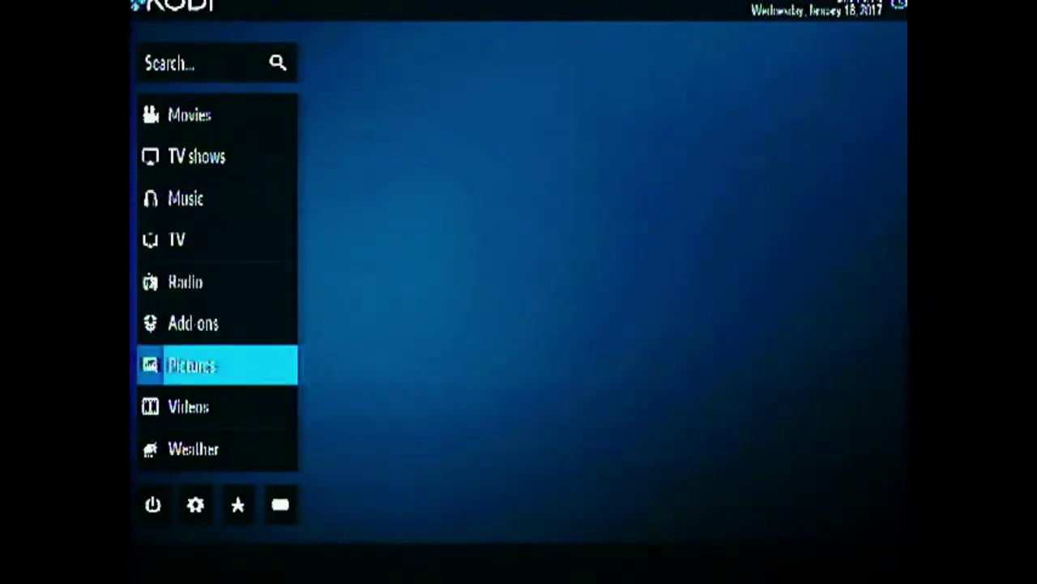
{"action": "key", "text": "Up"}
{"action": "key", "text": "Up"}
{"action": "key", "text": "Up"}
{"action": "key", "text": "Up"}
{"action": "key", "text": "Up"}
{"action": "key", "text": "Up"}
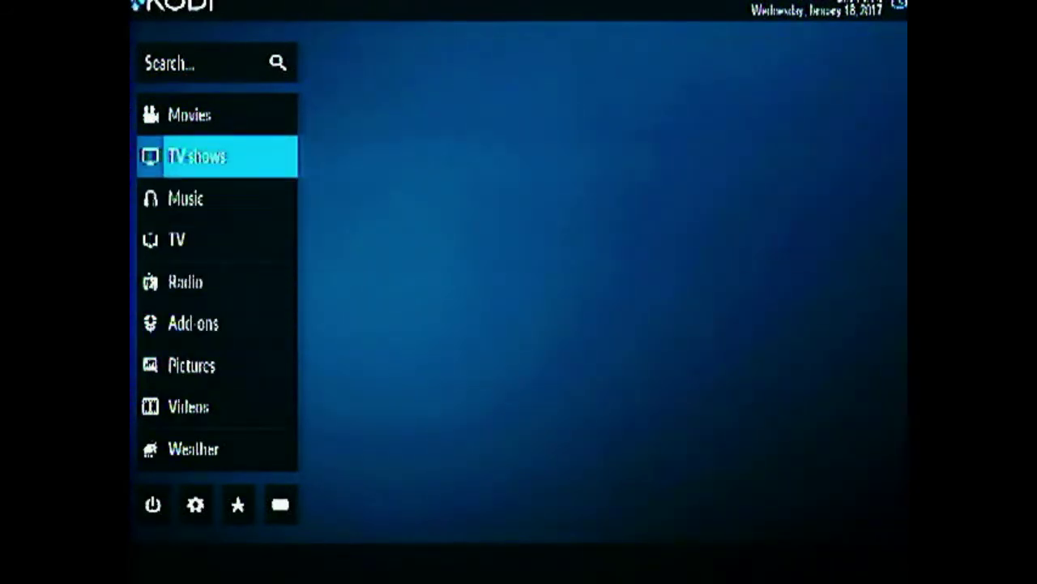
Open the DISK_IMG source in Kodi's Videos section and play the Guardians of the Galaxy video
{"action": "key", "text": "Down"}
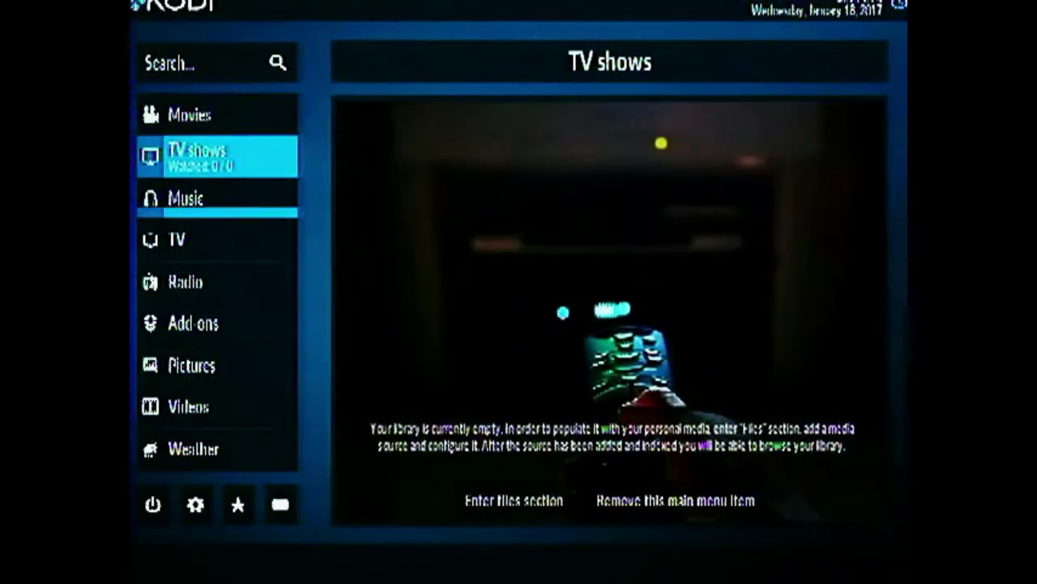
{"action": "key", "text": "Down"}
{"action": "key", "text": "Down"}
{"action": "key", "text": "Down"}
{"action": "key", "text": "Down"}
{"action": "key", "text": "Down"}
{"action": "key", "text": "Down"}
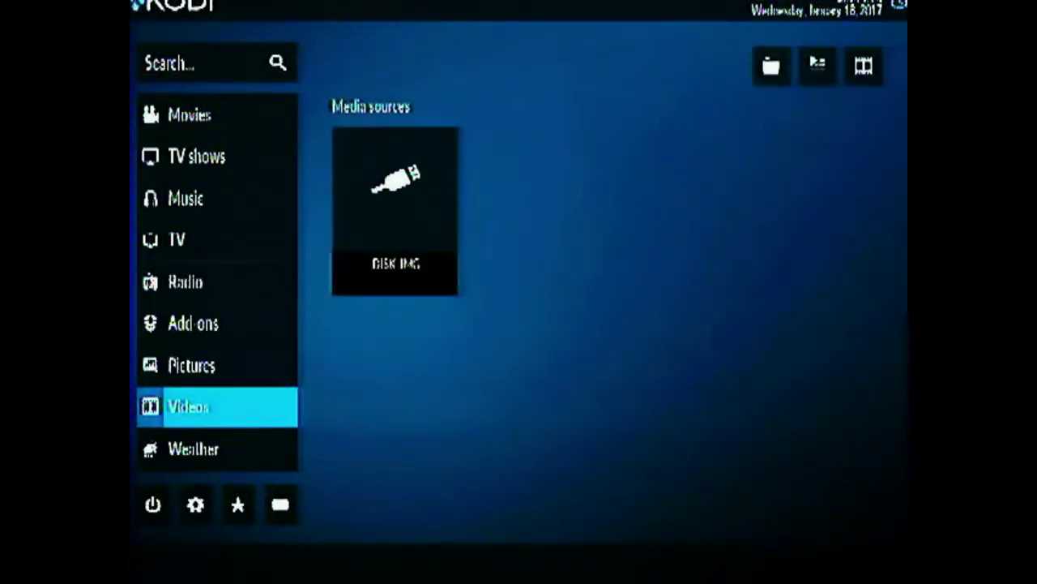
{"action": "key", "text": "Right"}
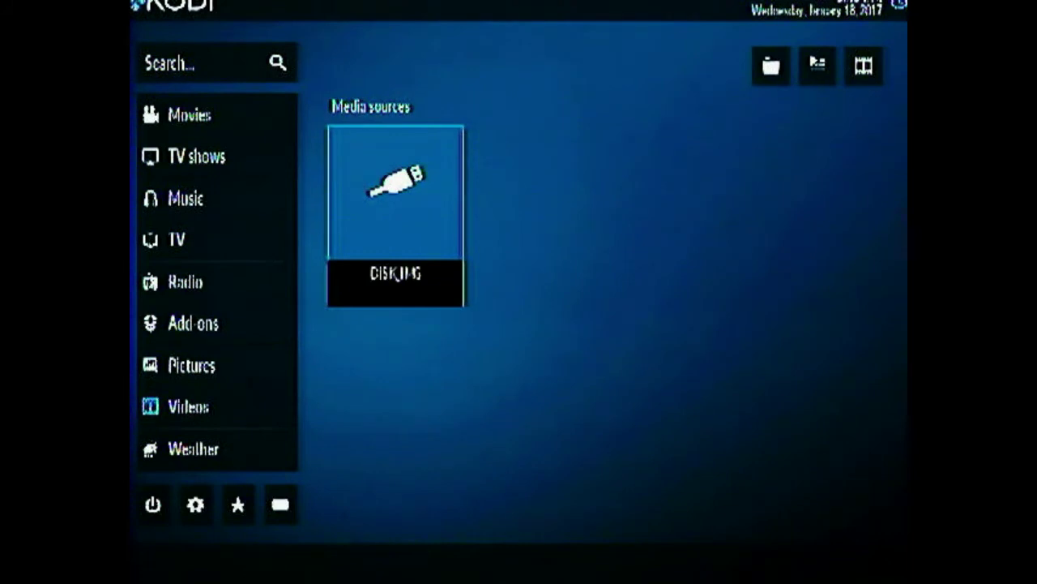
{"action": "key", "text": "Return"}
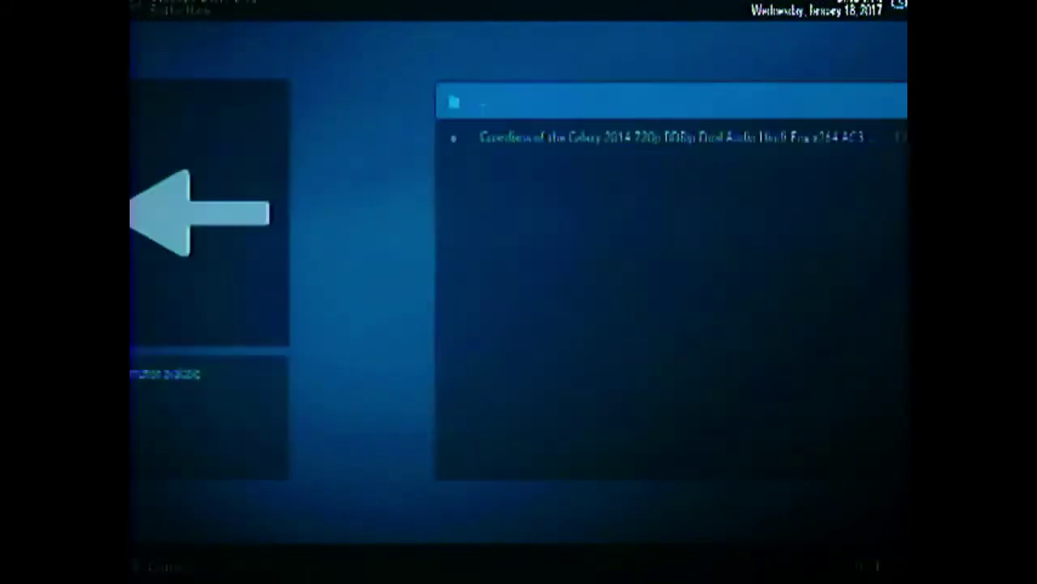
{"action": "key", "text": "Down"}
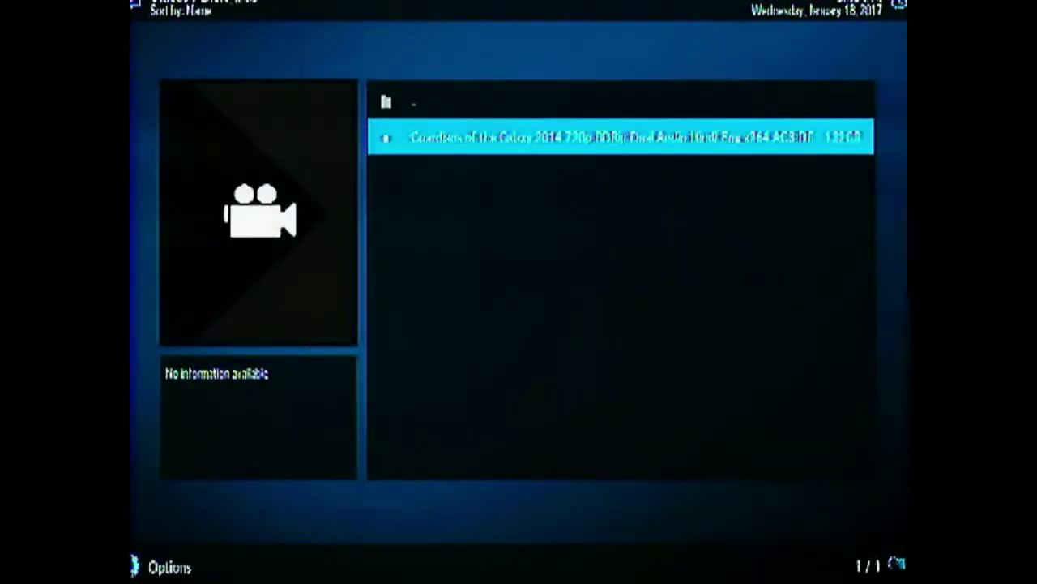
{"action": "key", "text": "Return"}
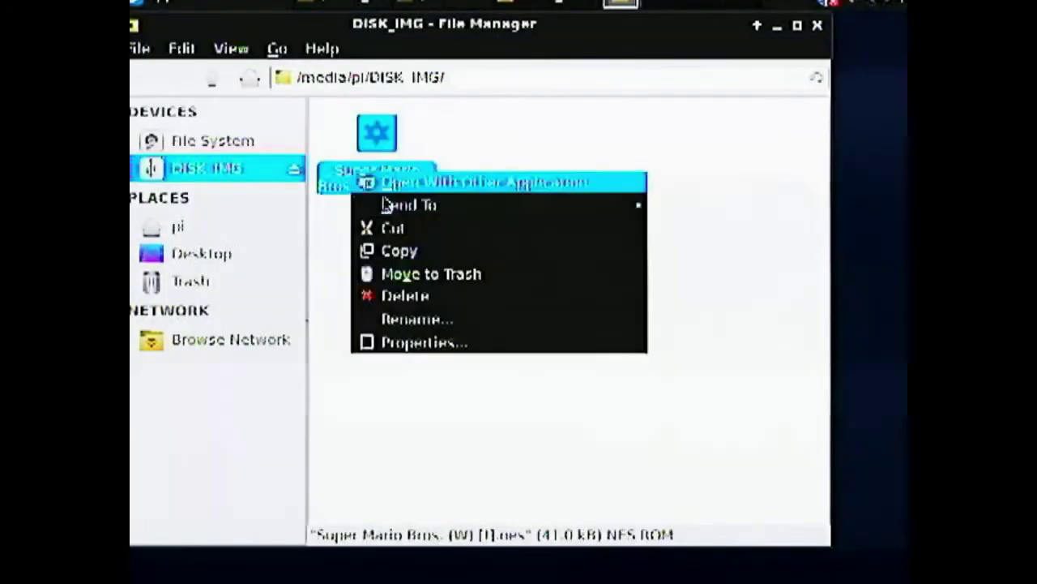
Copy the Super Mario Bros. ROM from DISK_IMG into the RetroPie/roms/nes folder
{"action": "left_click", "coordinate": [422, 250]}
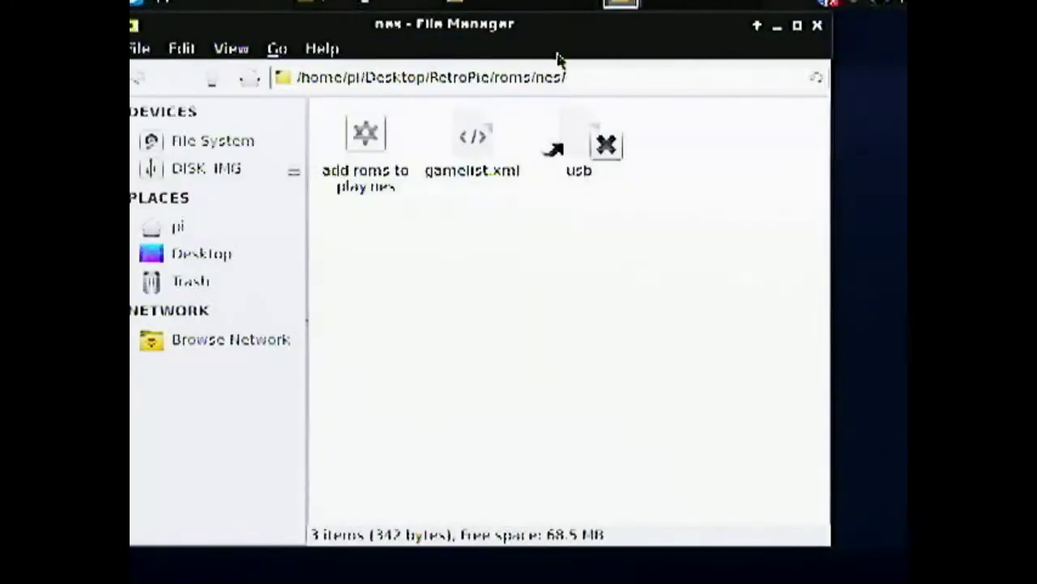
{"action": "right_click", "coordinate": [510, 243]}
{"action": "left_click", "coordinate": [548, 293]}
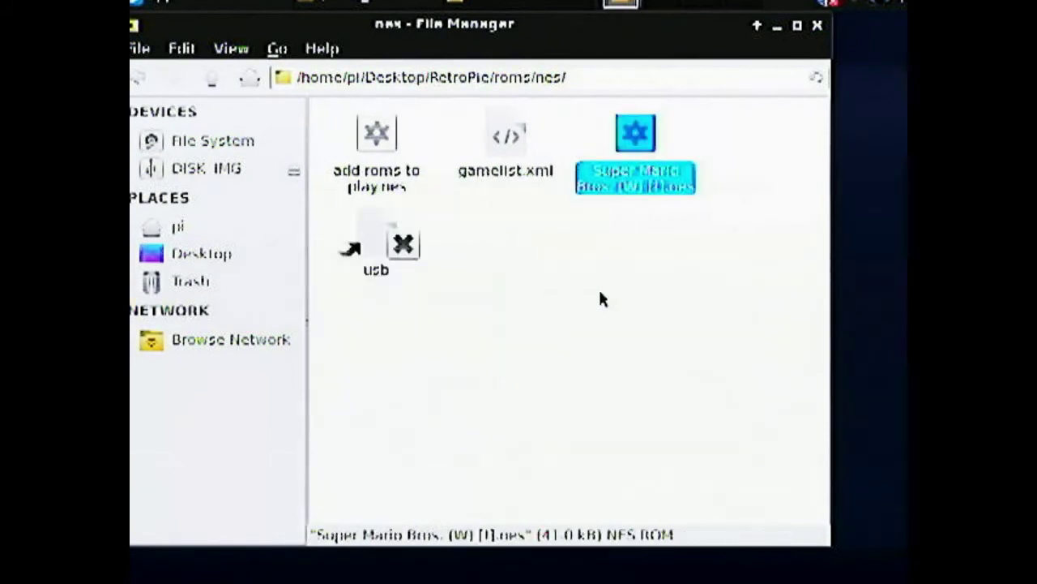
Shorten the copied ROM's file name to Super Mario, keeping the .nes extension
{"action": "key", "text": "F2"}
{"action": "key", "text": "Right"}
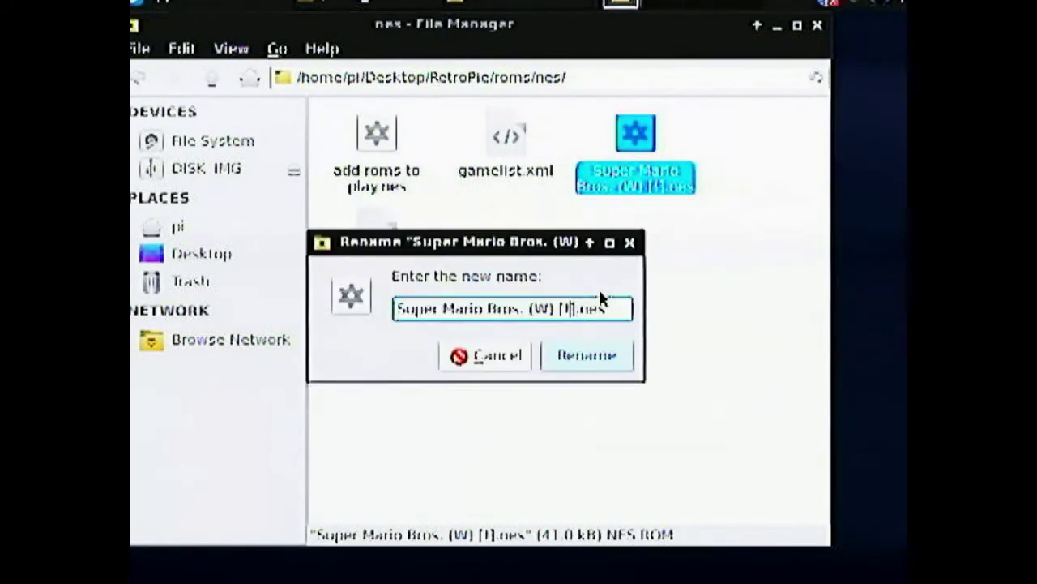
{"action": "key", "text": "BackSpace"}
{"action": "key", "text": "BackSpace"}
{"action": "key", "text": "BackSpace"}
{"action": "key", "text": "BackSpace"}
{"action": "key", "text": "BackSpace"}
{"action": "key", "text": "BackSpace"}
{"action": "key", "text": "BackSpace"}
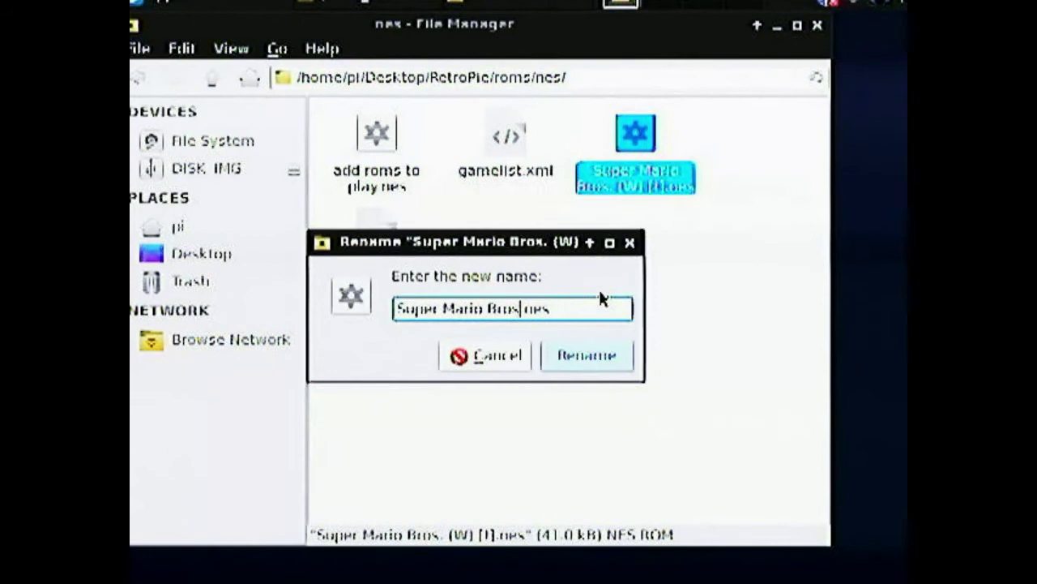
{"action": "key", "text": "Return"}
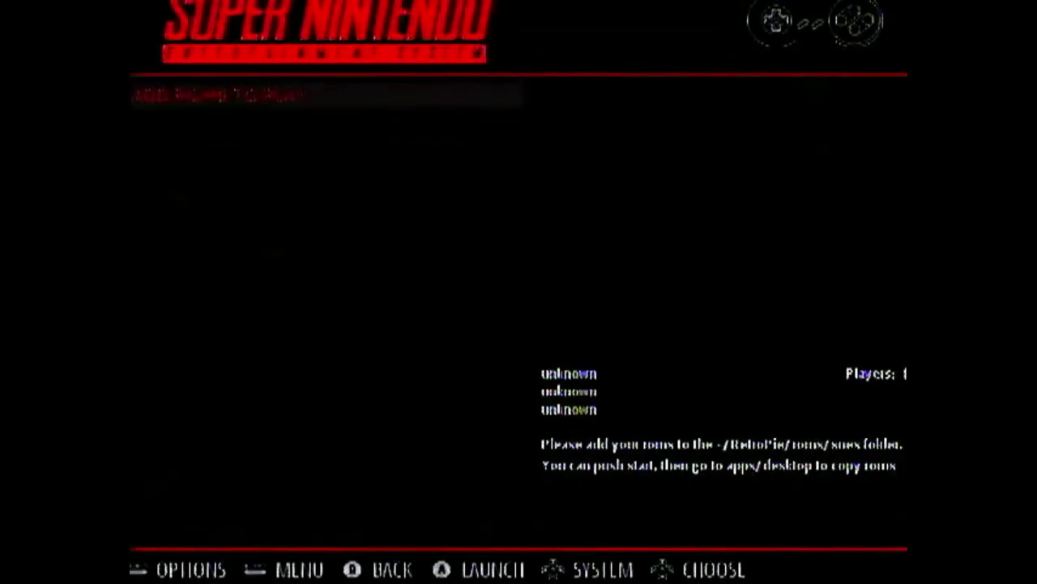
Switch from the Super Nintendo game list to the Nintendo Entertainment System list and launch Super Mario
{"action": "key", "text": "Left"}
{"action": "key", "text": "Left"}
{"action": "key", "text": "Left"}
{"action": "key", "text": "Left"}
{"action": "key", "text": "Left"}
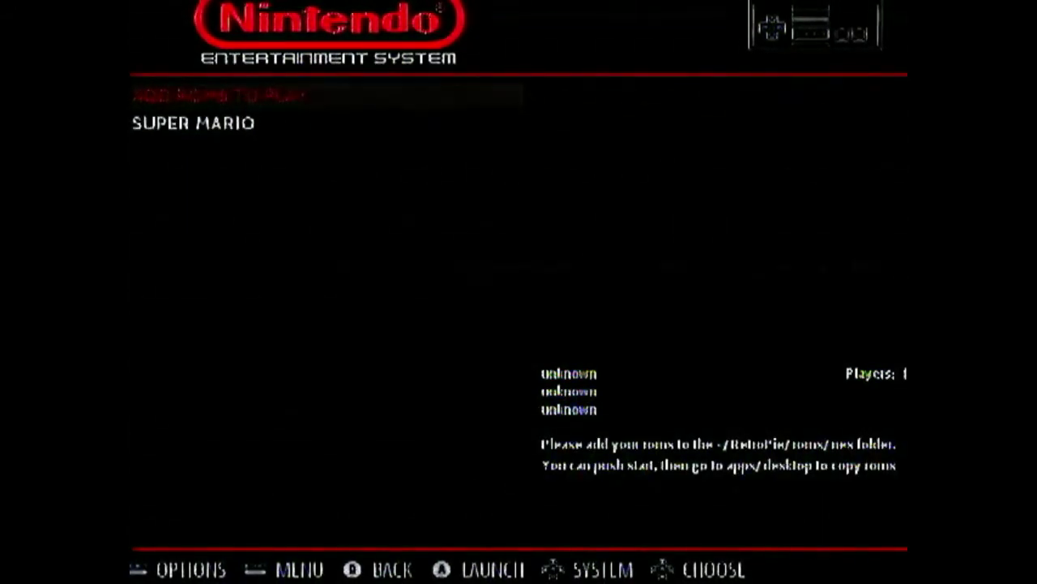
{"action": "key", "text": "Down"}
{"action": "key", "text": "Return"}
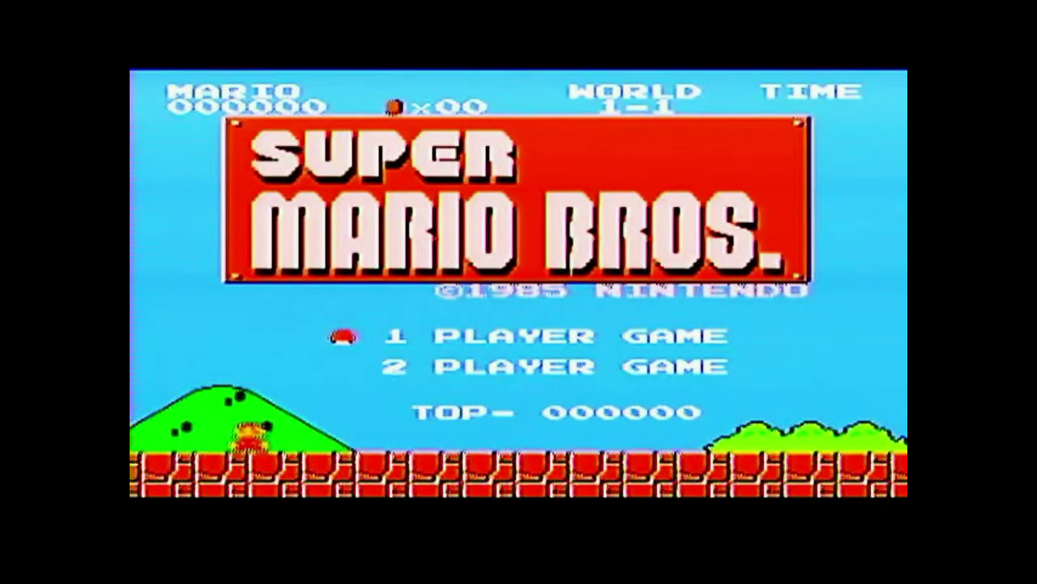
Start a 1 player game and run and jump Mario through World 1-1
{"action": "key", "text": "Return"}
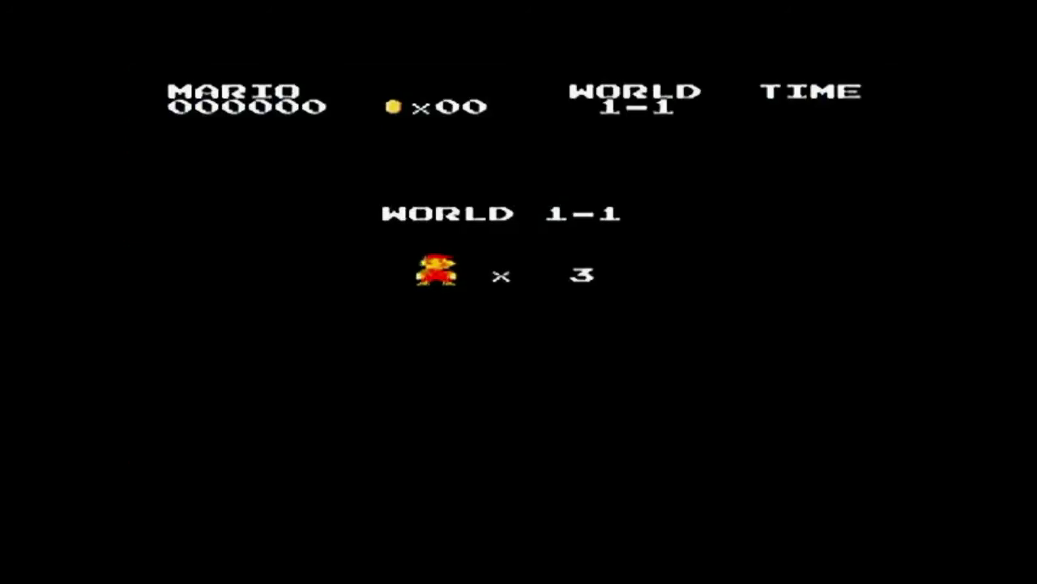
{"action": "key", "text": "Right"}
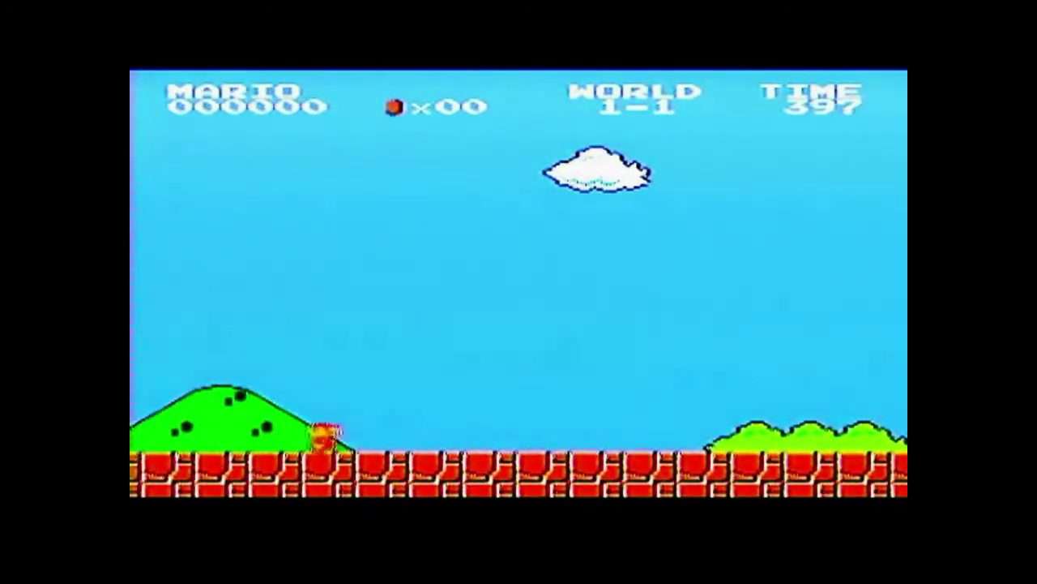
{"action": "key", "text": "x"}
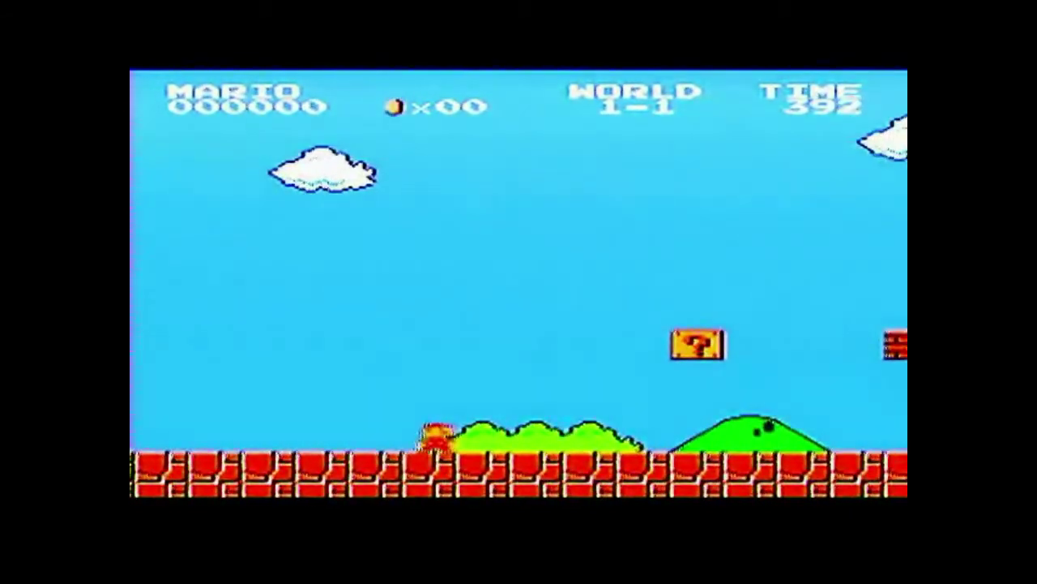
{"action": "key", "text": "Right"}
{"action": "key", "text": "x"}
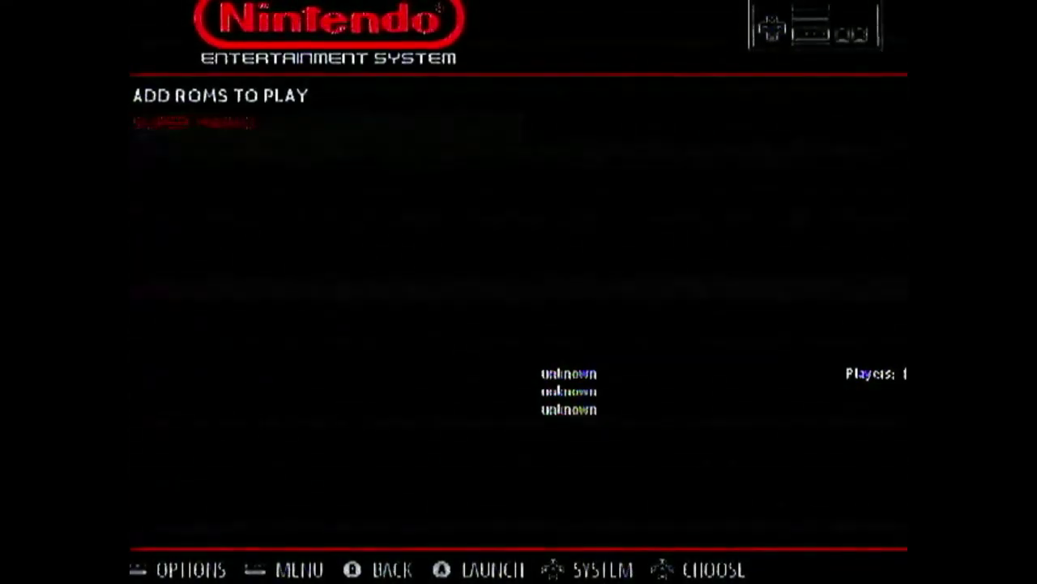
Leave the Nintendo Entertainment System game list and browse the system carousel to RetroPie
{"action": "key", "text": "Escape"}
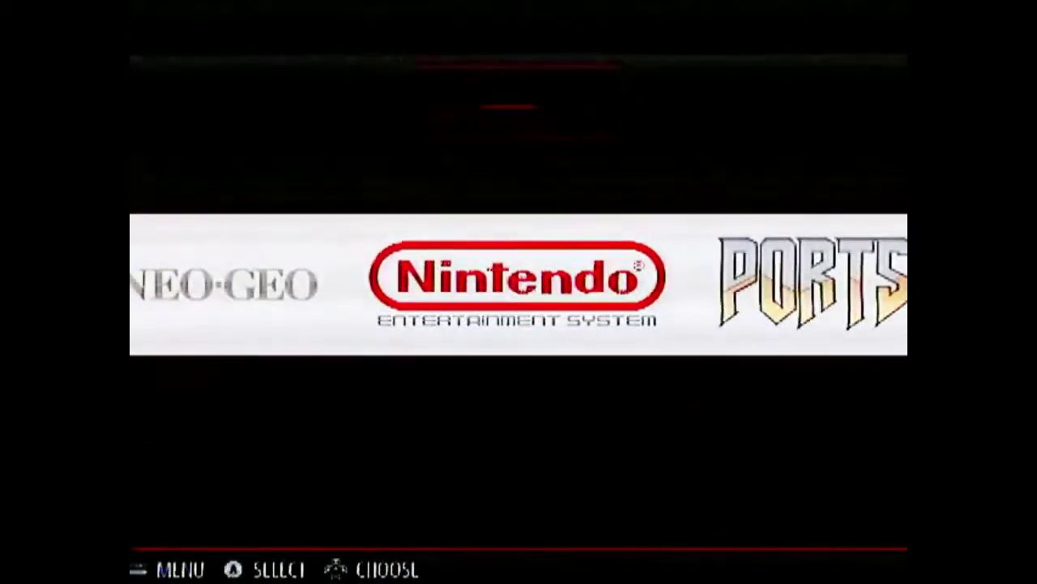
{"action": "key", "text": "Right"}
{"action": "key", "text": "Right"}
{"action": "key", "text": "Right"}
{"action": "key", "text": "Right"}
{"action": "key", "text": "Right"}
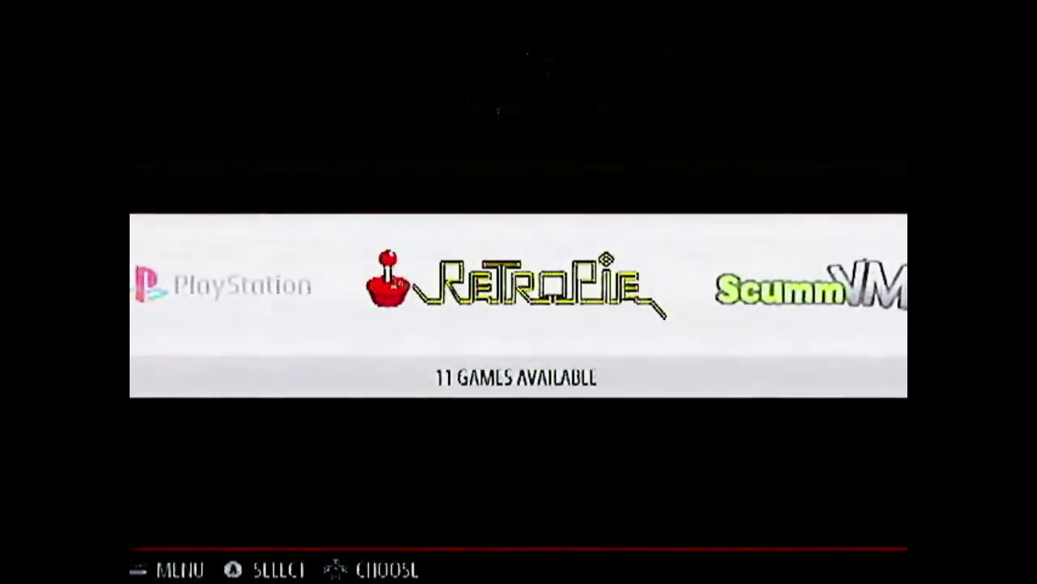
Choose to shut down the system from EmulationStation's quit options
{"action": "key", "text": "Return"}
{"action": "key", "text": "Down"}
{"action": "key", "text": "Down"}
{"action": "key", "text": "Down"}
{"action": "key", "text": "Down"}
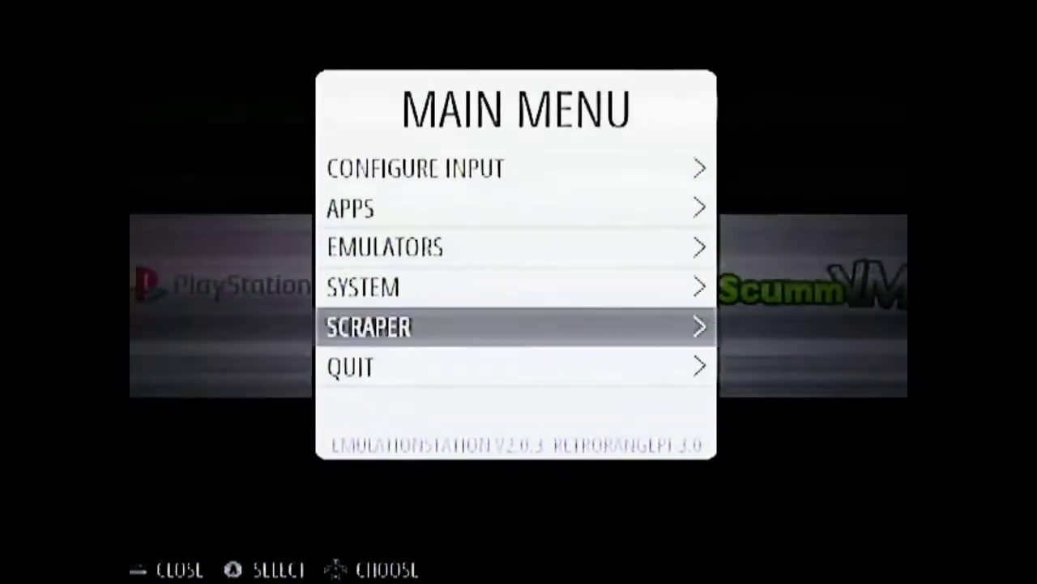
{"action": "key", "text": "Down"}
{"action": "key", "text": "Return"}
{"action": "key", "text": "Down"}
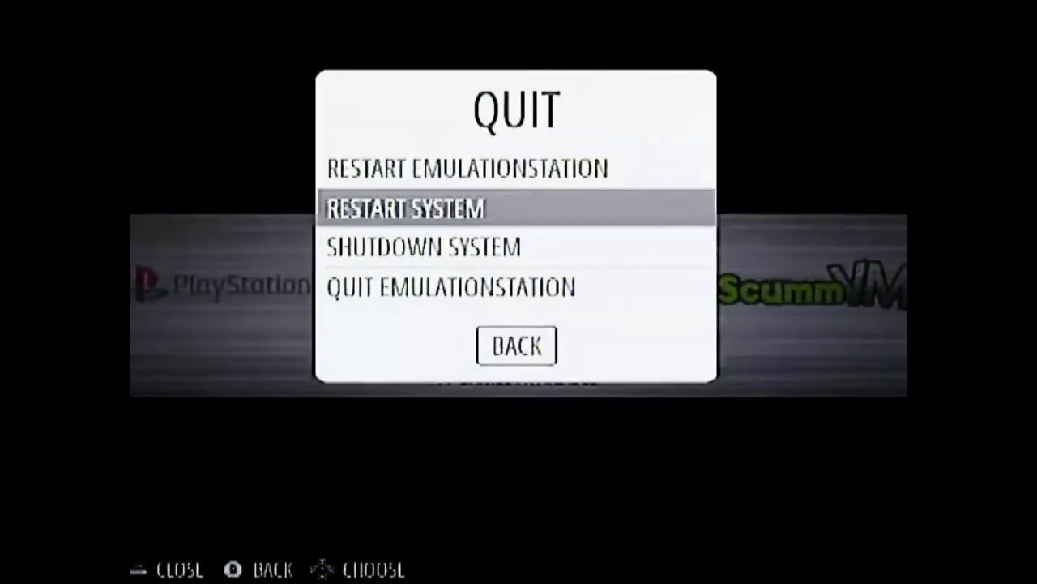
{"action": "key", "text": "Down"}
{"action": "key", "text": "Return"}
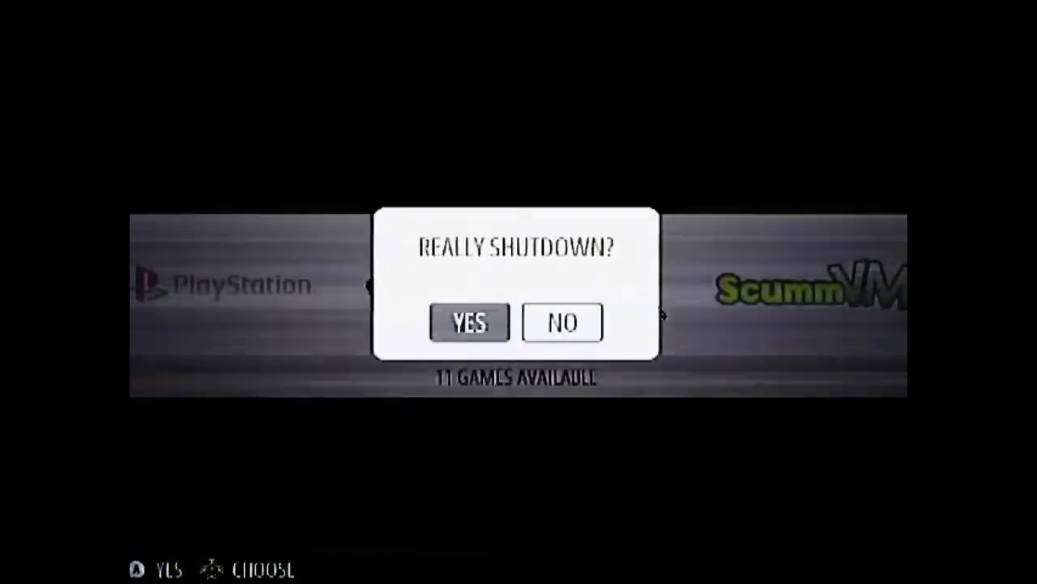